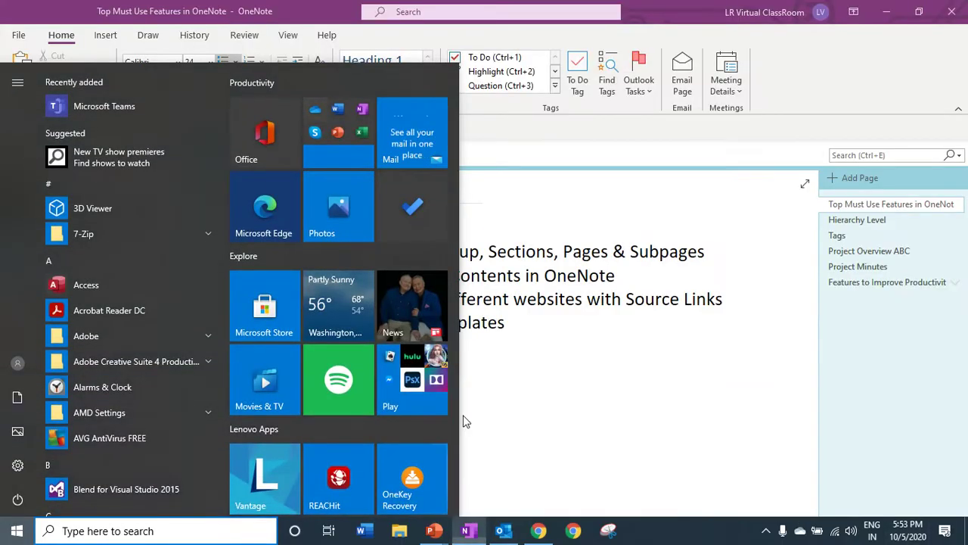
- Collapse and re-expand the PMO section group in the All about Program Management notebook to examine its sections
{"action": "left_click", "coordinate": [465, 422]}
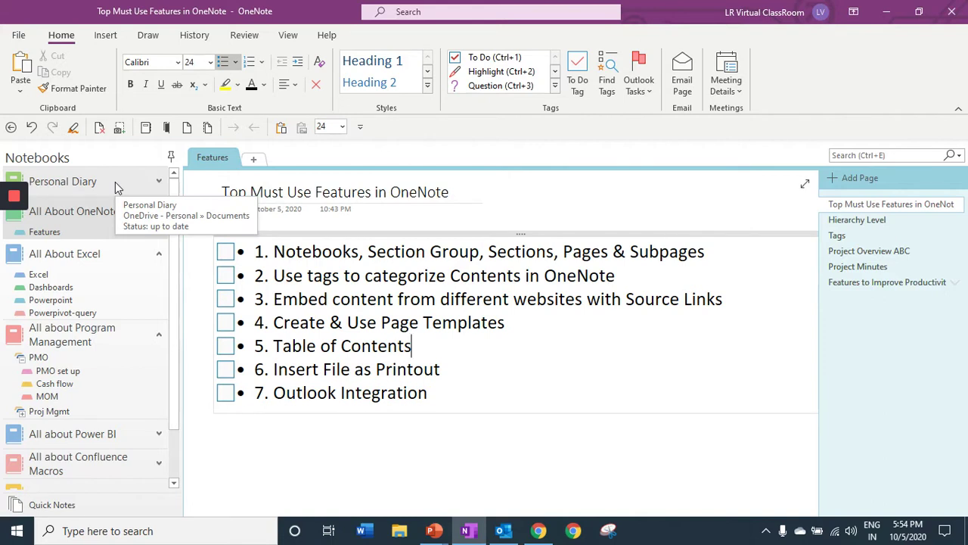
{"action": "left_click_drag", "start_coordinate": [172, 361], "coordinate": [182, 305]}
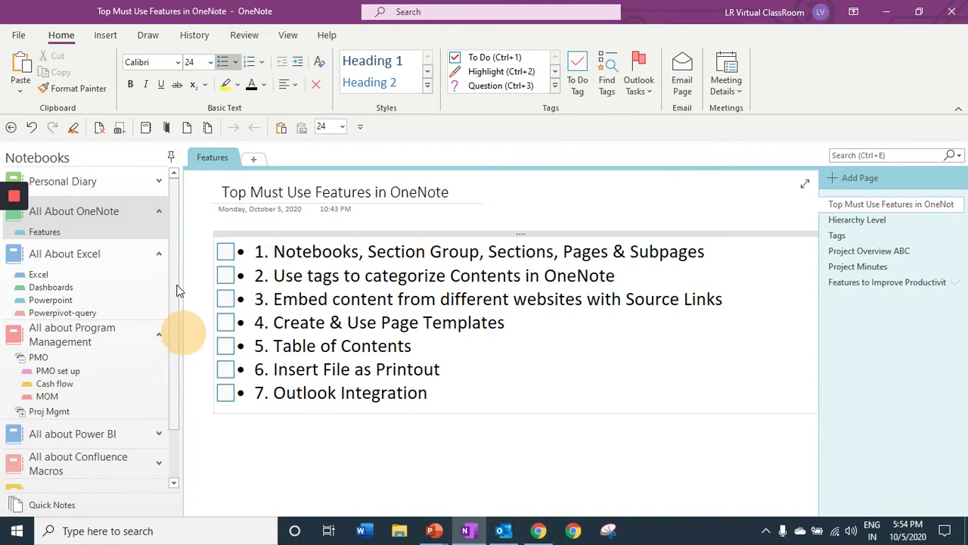
{"action": "left_click", "coordinate": [21, 360]}
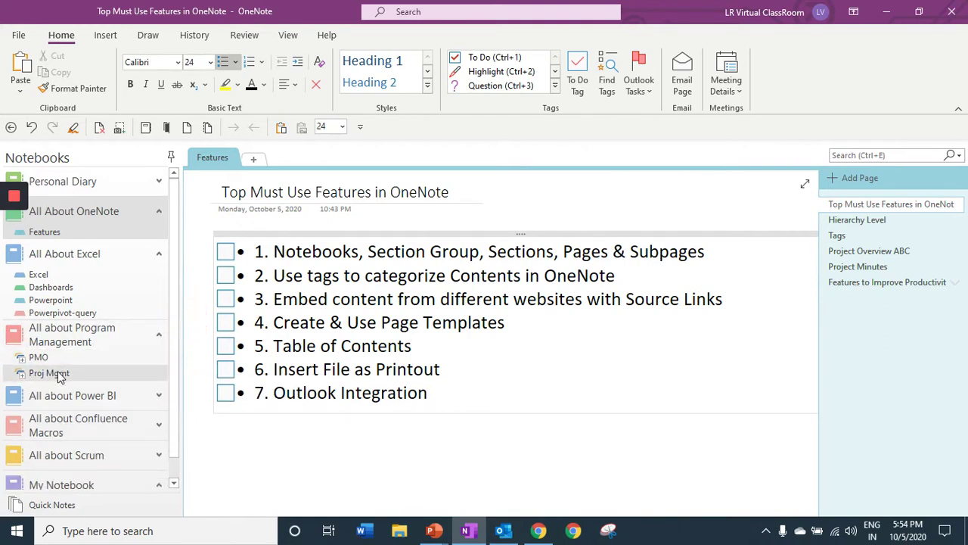
{"action": "left_click", "coordinate": [21, 358]}
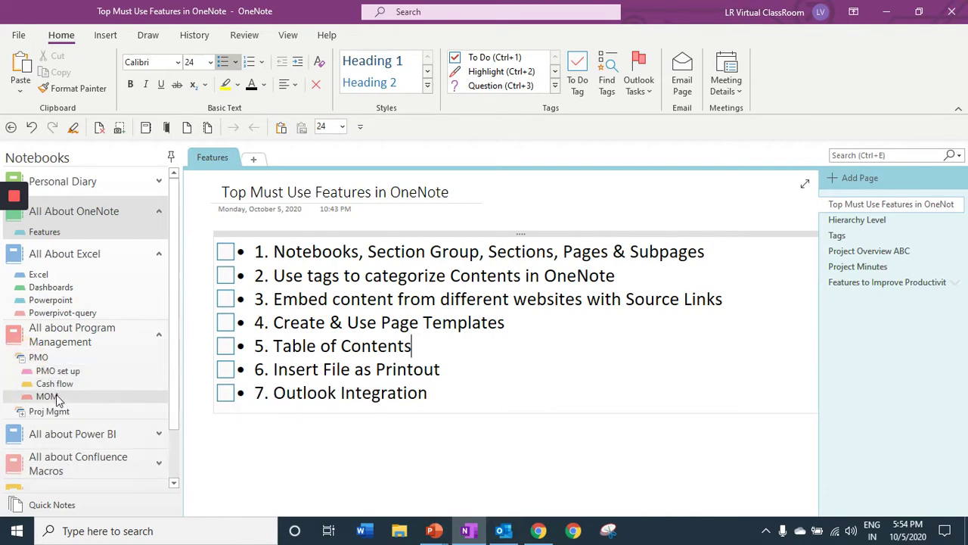
- Open the Excel section of the All About Excel notebook and collapse the subpages under Pivot Tables, Excel Formulas List and Formatting
{"action": "left_click", "coordinate": [65, 276]}
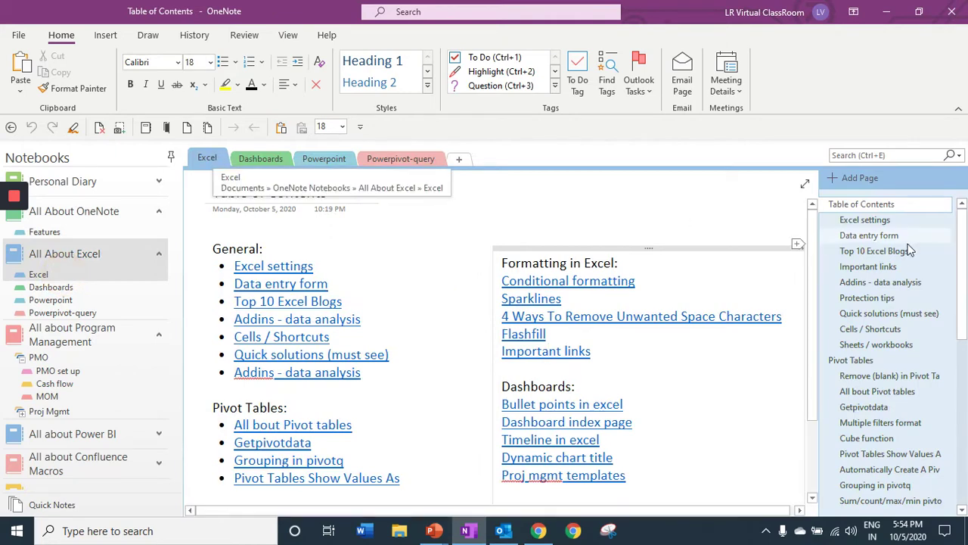
{"action": "left_click", "coordinate": [944, 204]}
{"action": "left_click", "coordinate": [943, 223]}
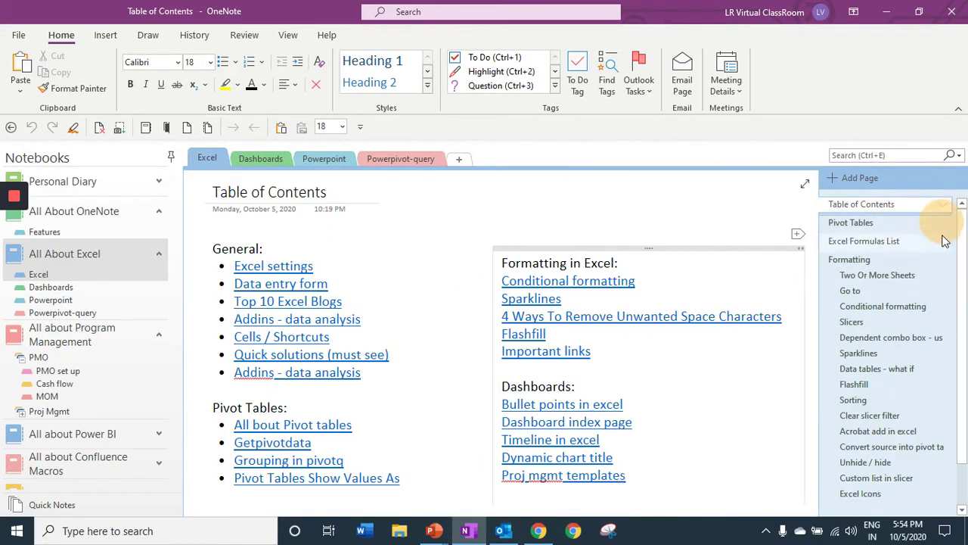
{"action": "left_click", "coordinate": [944, 240]}
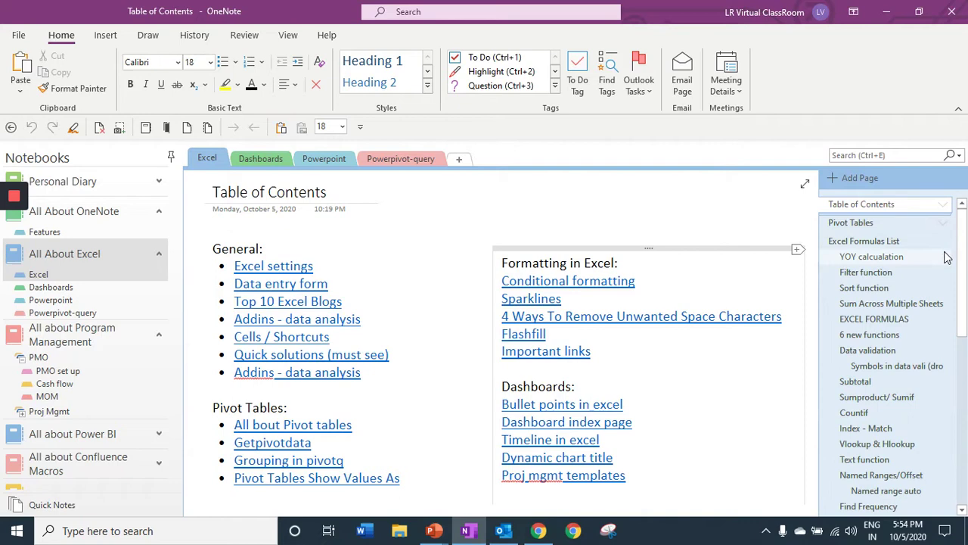
{"action": "left_click", "coordinate": [944, 240]}
{"action": "left_click", "coordinate": [944, 260]}
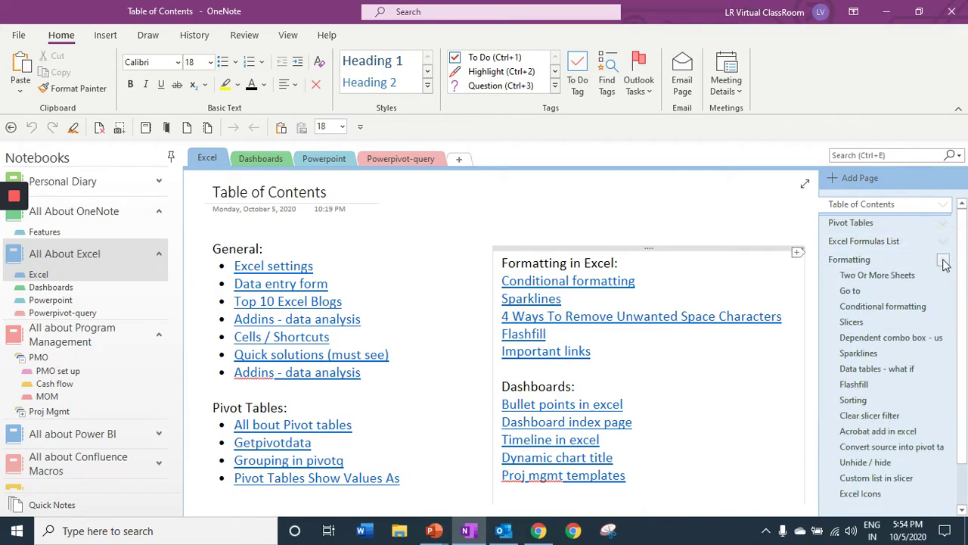
{"action": "left_click", "coordinate": [944, 261]}
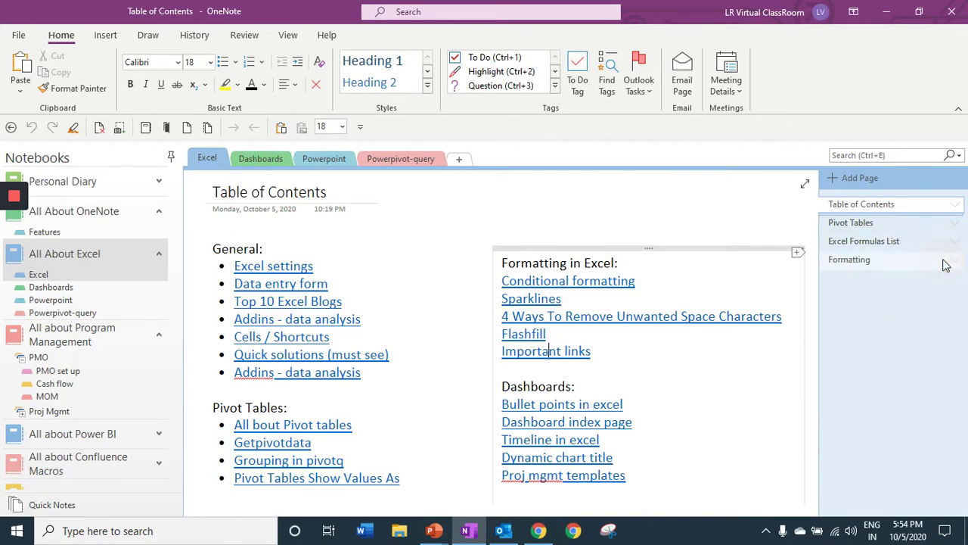
{"action": "left_click", "coordinate": [954, 205]}
- Move the Quick solutions (must see) subpage directly below Top 10 Excel Blogs
{"action": "left_click", "coordinate": [877, 257]}
{"action": "right_click", "coordinate": [877, 258]}
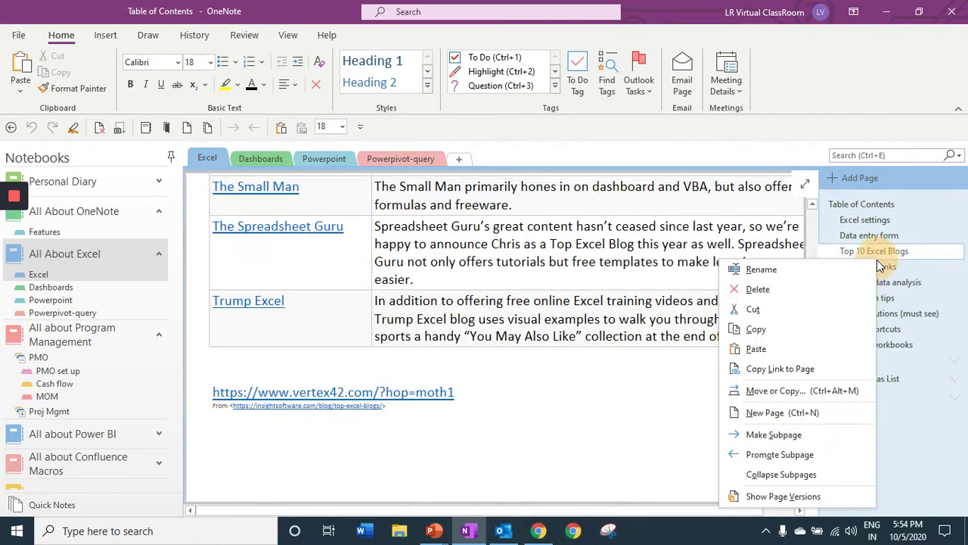
{"action": "left_click_drag", "start_coordinate": [893, 312], "coordinate": [881, 269]}
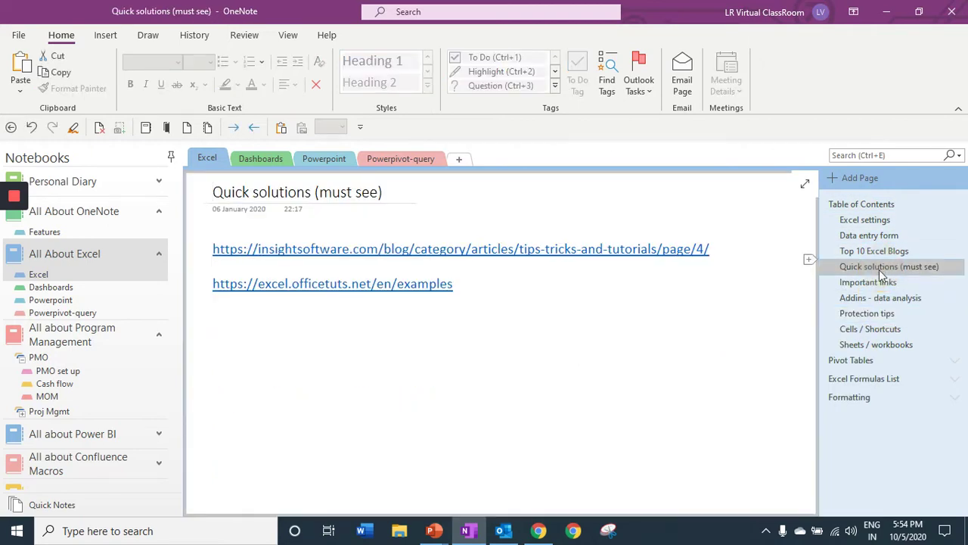
- Return to the Features section of All About OneNote and examine the diagram on the Hierarchy Level page
{"action": "left_click", "coordinate": [43, 231]}
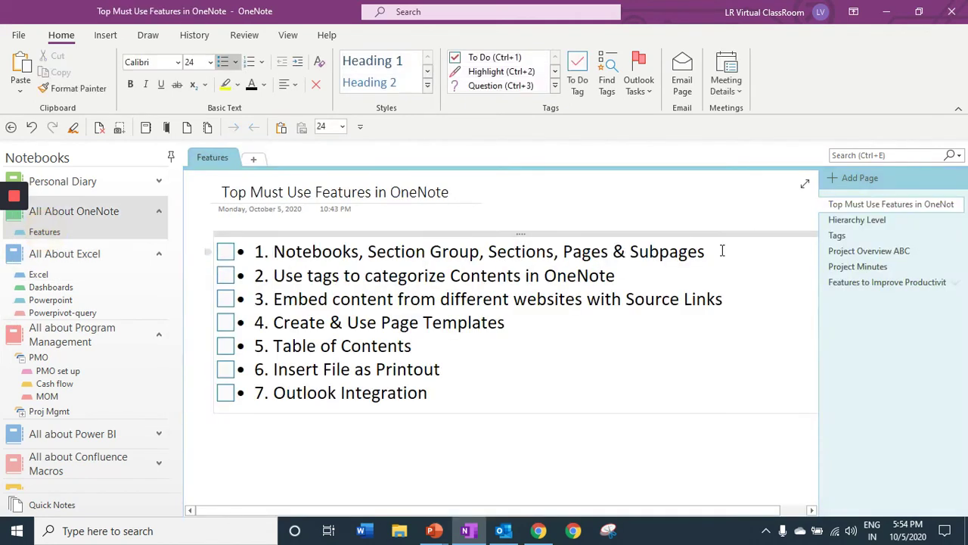
{"action": "left_click", "coordinate": [857, 219]}
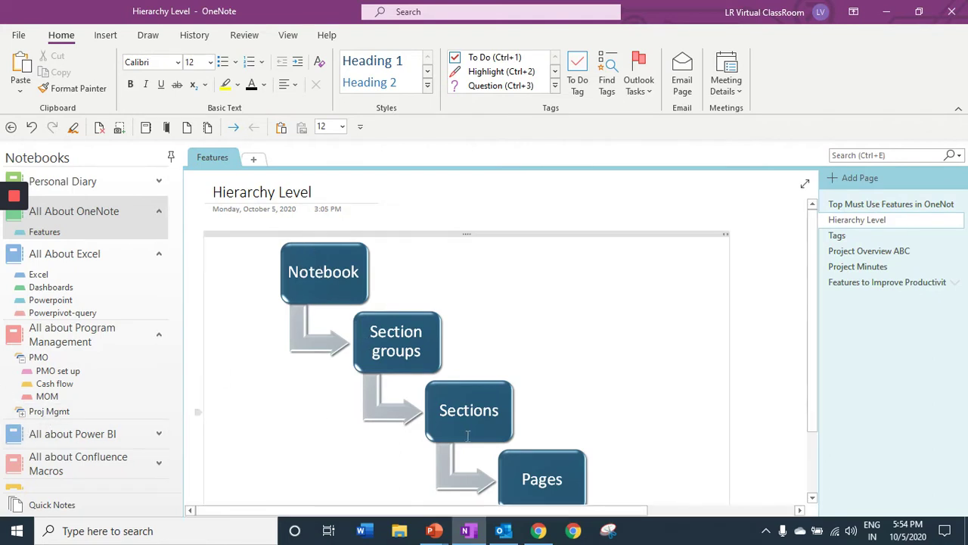
{"action": "scroll", "coordinate": [585, 444], "scroll_direction": "down", "scroll_amount": 3}
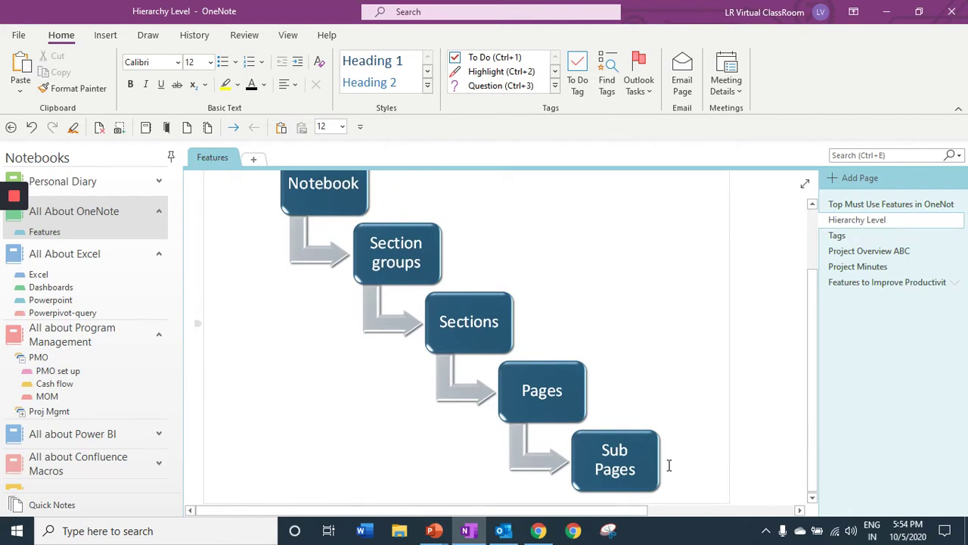
{"action": "scroll", "coordinate": [738, 412], "scroll_direction": "up", "scroll_amount": 3}
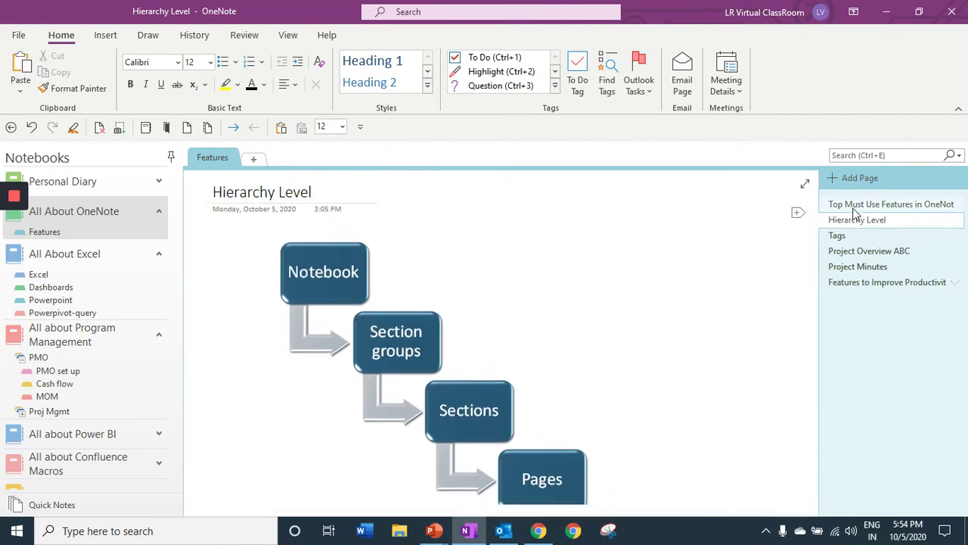
- Check off item 1, on notebooks, section groups, sections, pages and subpages, on the Top Must Use Features in OneNote page
{"action": "left_click", "coordinate": [848, 204]}
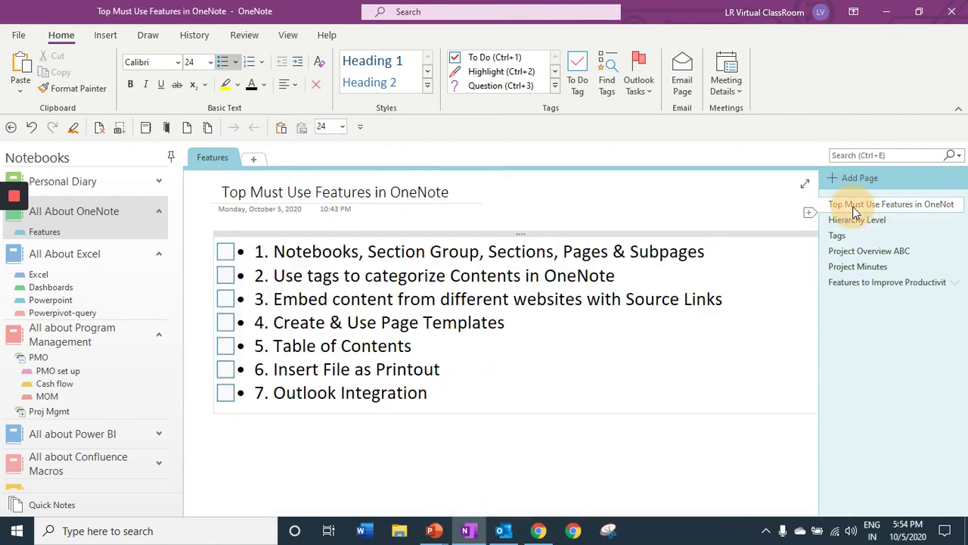
{"action": "left_click", "coordinate": [226, 251]}
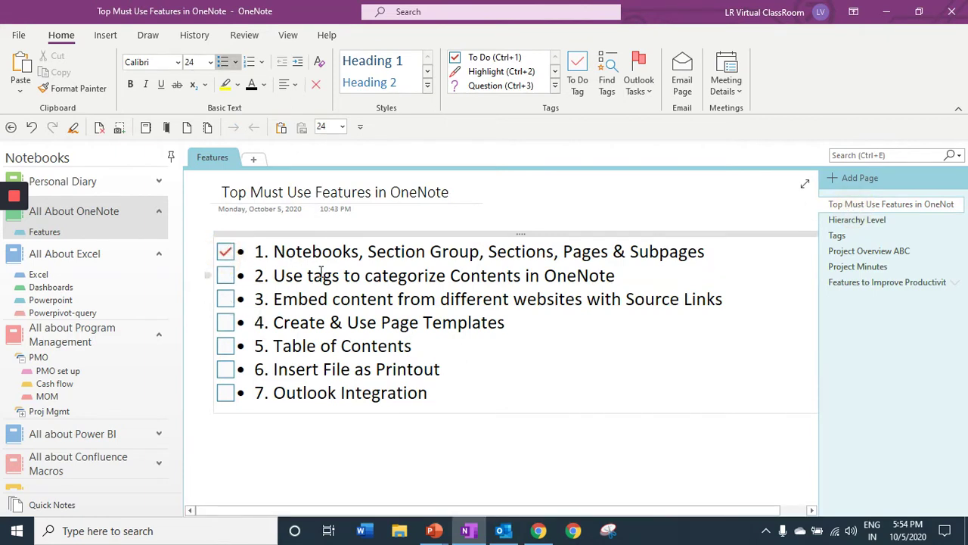
- Examine the list of available tags and the tagged example notes on the Tags page
{"action": "left_click", "coordinate": [555, 86]}
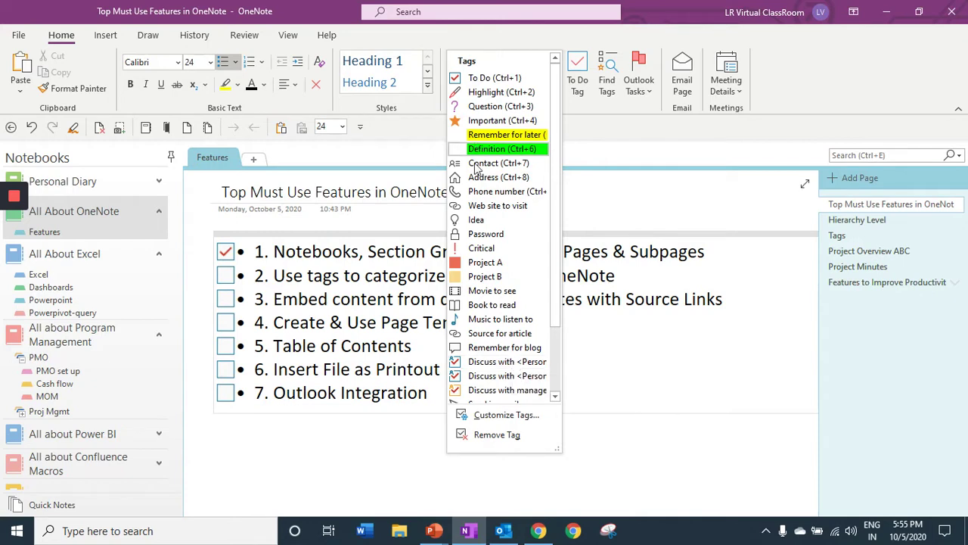
{"action": "left_click", "coordinate": [597, 302]}
{"action": "left_click", "coordinate": [851, 241]}
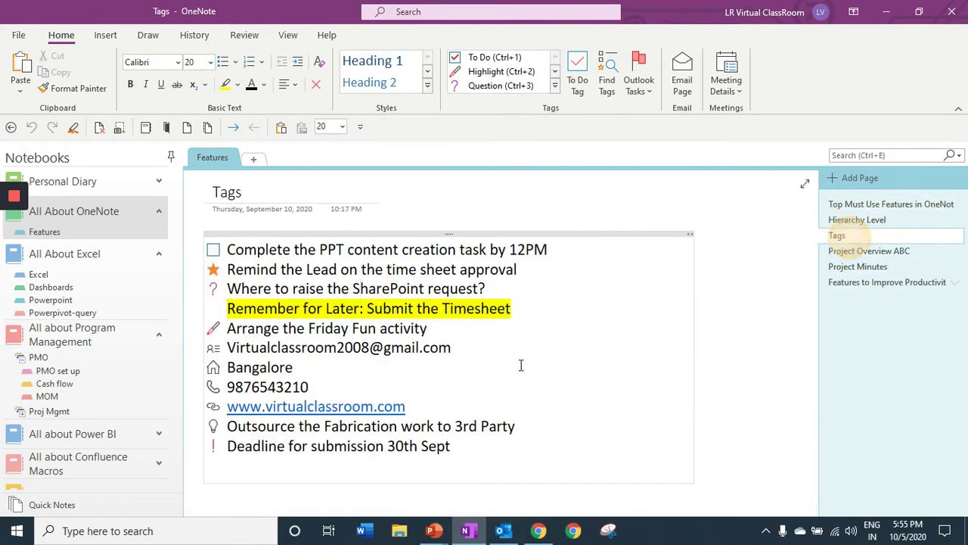
{"action": "left_click_drag", "start_coordinate": [476, 454], "coordinate": [235, 250]}
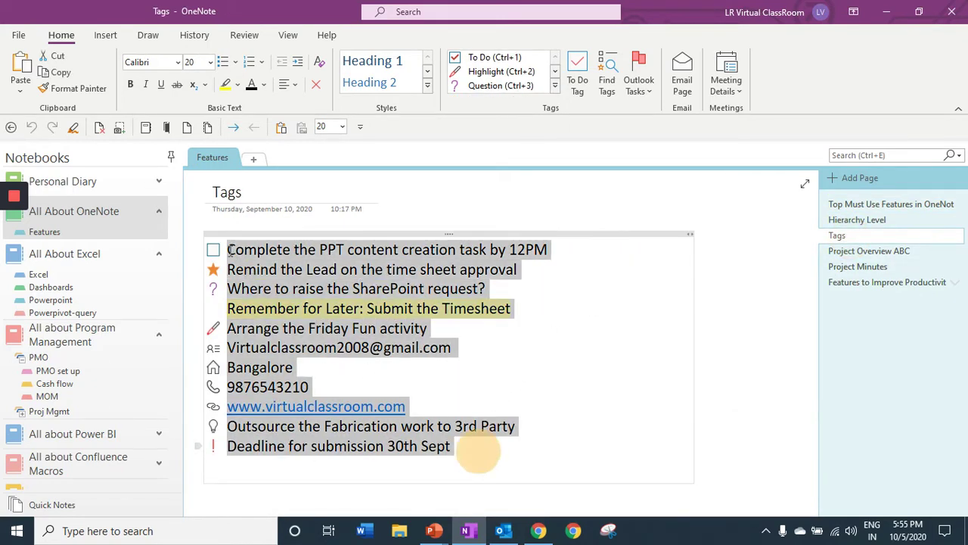
{"action": "left_click", "coordinate": [321, 287]}
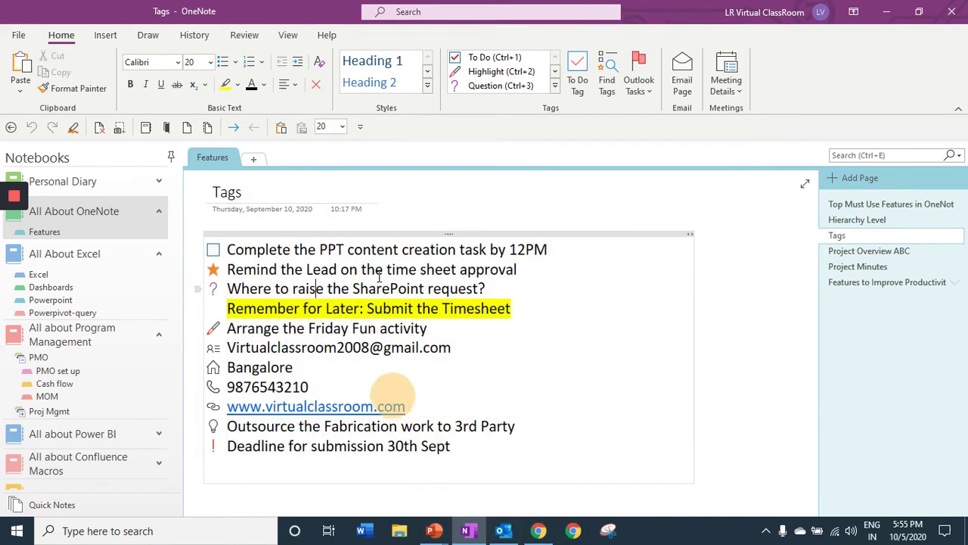
- Find all tagged notes, searching first this page group, the whole notebook, and finally this section
{"action": "left_click", "coordinate": [608, 78]}
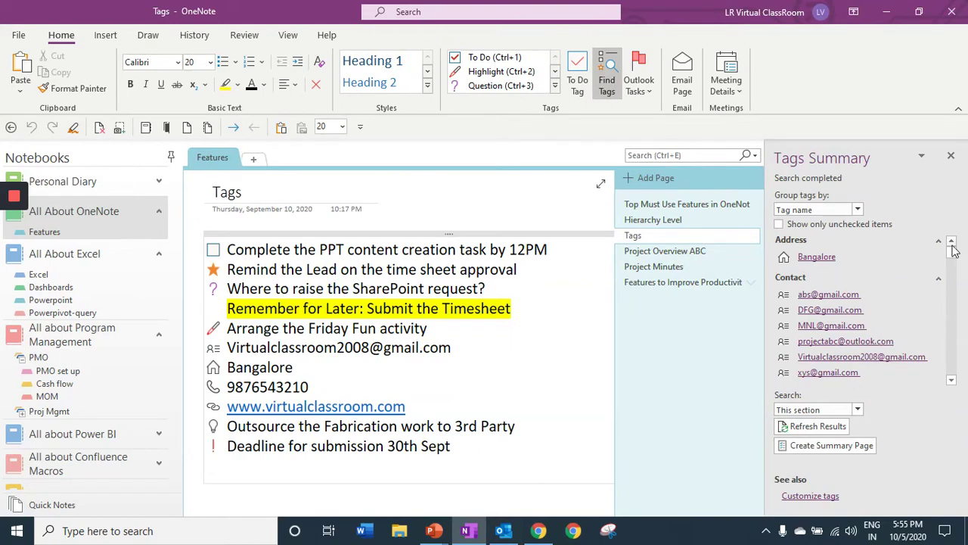
{"action": "left_click_drag", "start_coordinate": [955, 258], "coordinate": [955, 270]}
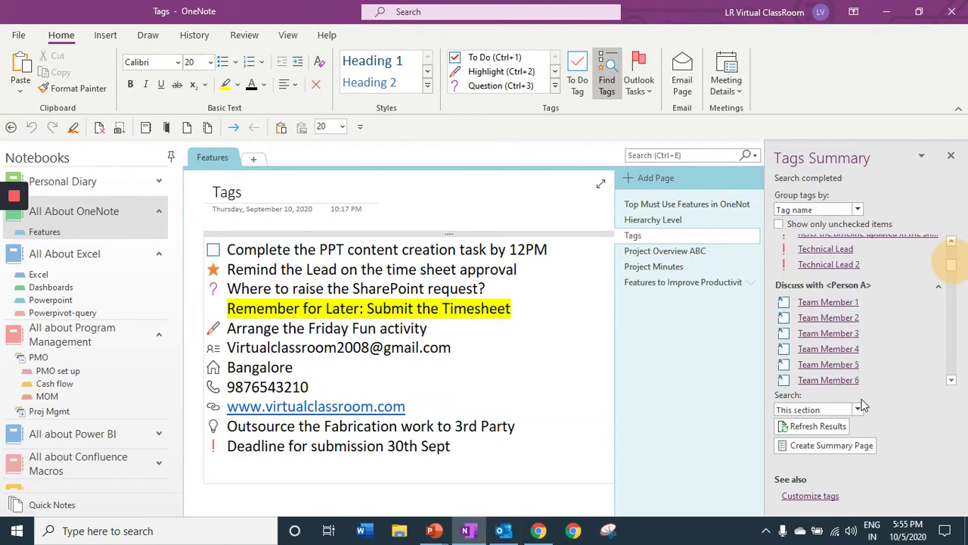
{"action": "left_click", "coordinate": [858, 410]}
{"action": "left_click", "coordinate": [833, 424]}
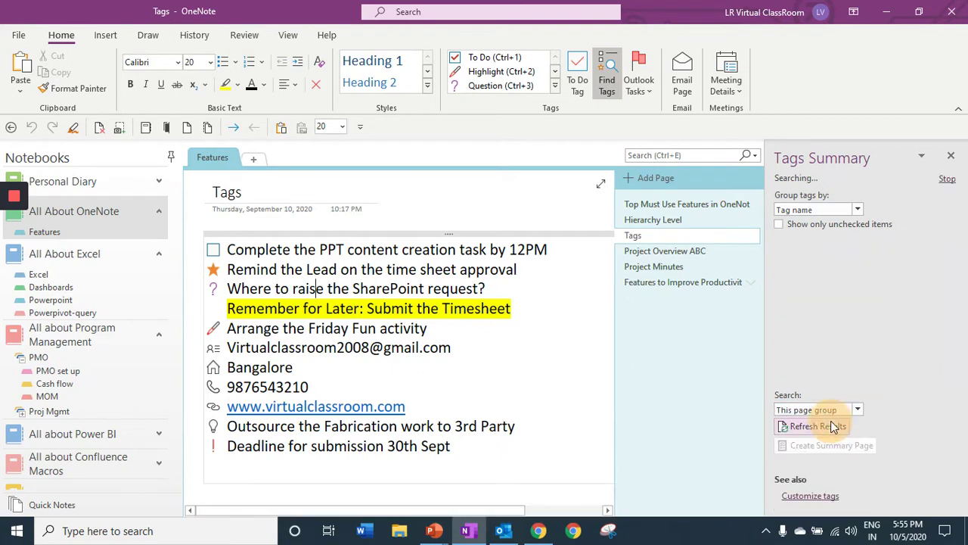
{"action": "left_click", "coordinate": [834, 410]}
{"action": "left_click", "coordinate": [828, 451]}
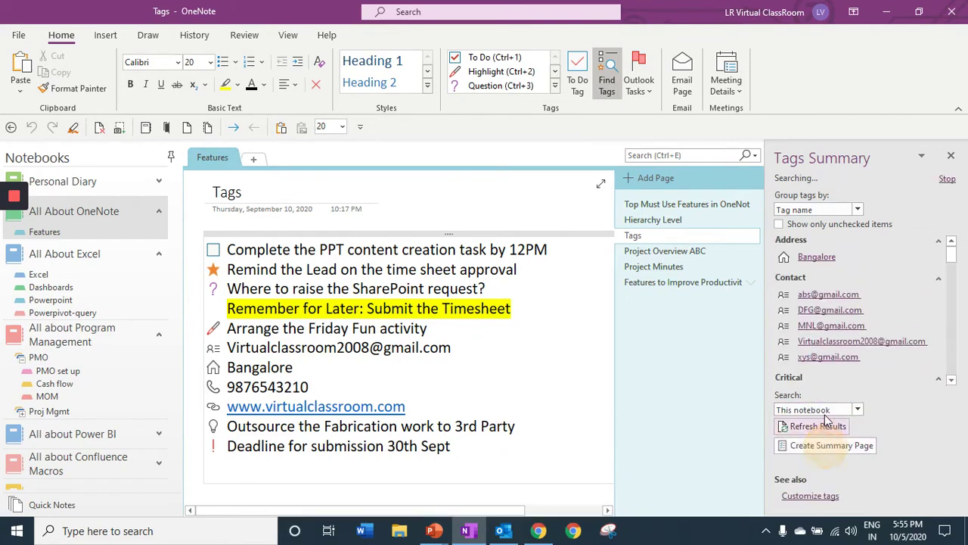
{"action": "left_click", "coordinate": [858, 410]}
{"action": "left_click", "coordinate": [802, 431]}
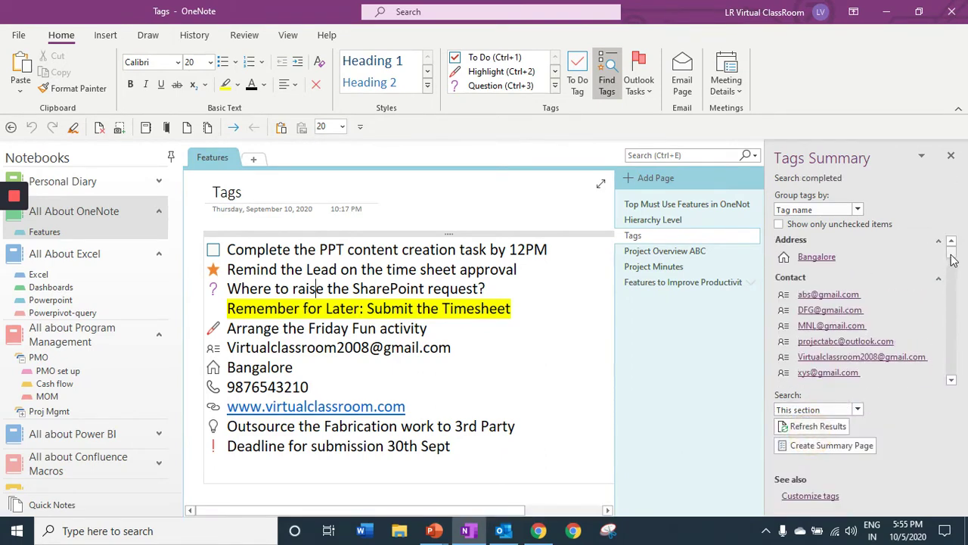
- Jump from the tags summary to Technical Lead 2's tagged phone number in Project Overview XYZ, and close the summary
{"action": "left_click_drag", "start_coordinate": [951, 258], "coordinate": [952, 310]}
{"action": "left_click", "coordinate": [832, 330]}
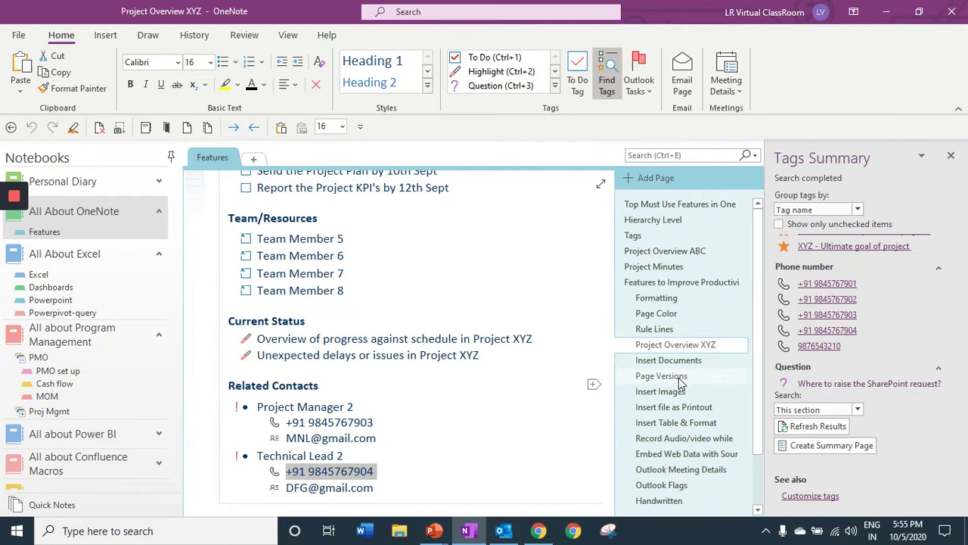
{"action": "left_click", "coordinate": [951, 158]}
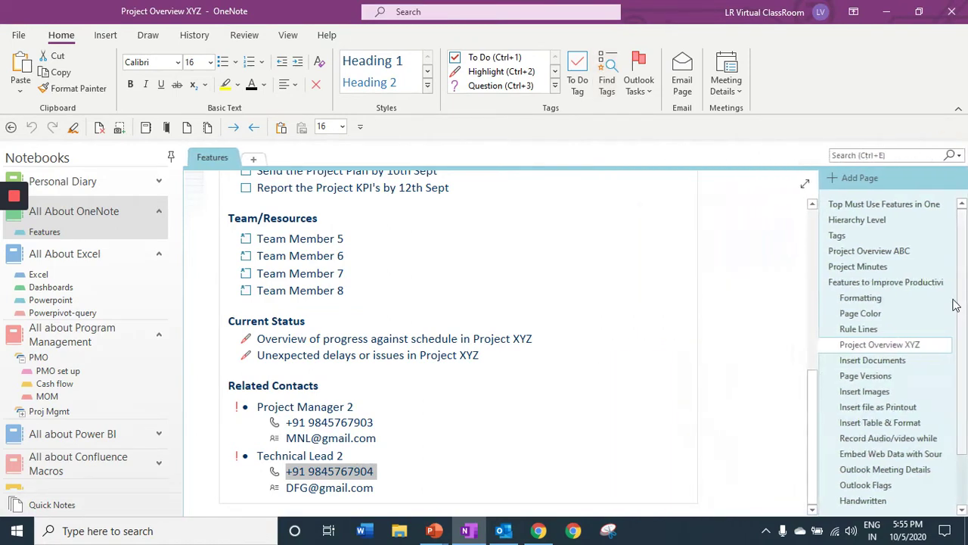
- Check off item 2, using tags to categorize contents, on the Top Must Use Features in OneNote page
{"action": "left_click", "coordinate": [871, 203]}
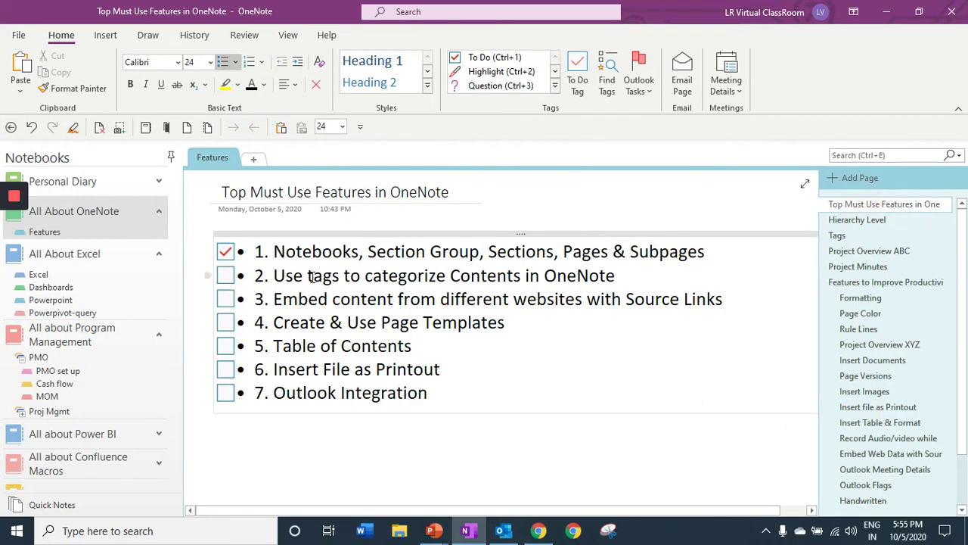
{"action": "left_click", "coordinate": [226, 276]}
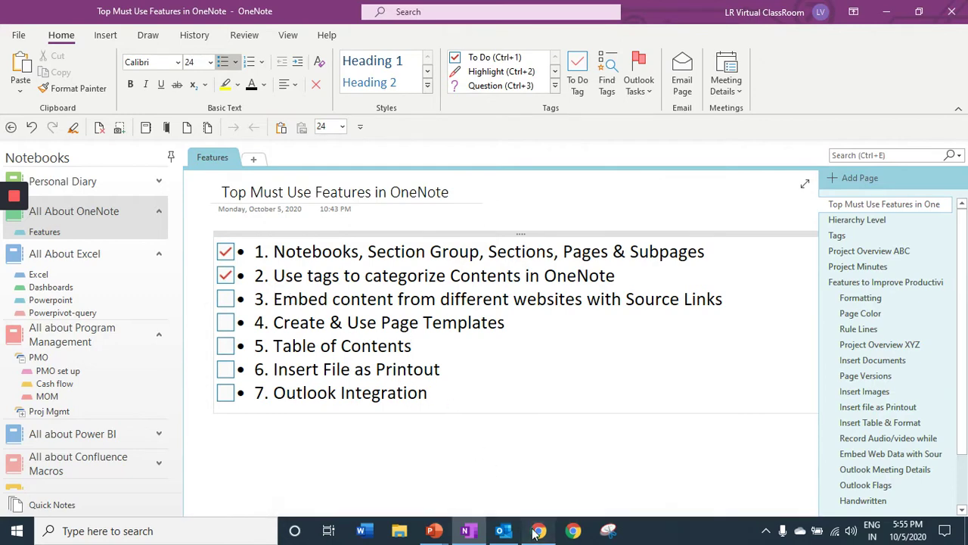
- Copy the highlighted Agile software development definition from the cprime page in Chrome into a new OneNote page with its source link
{"action": "key", "text": "alt+Tab"}
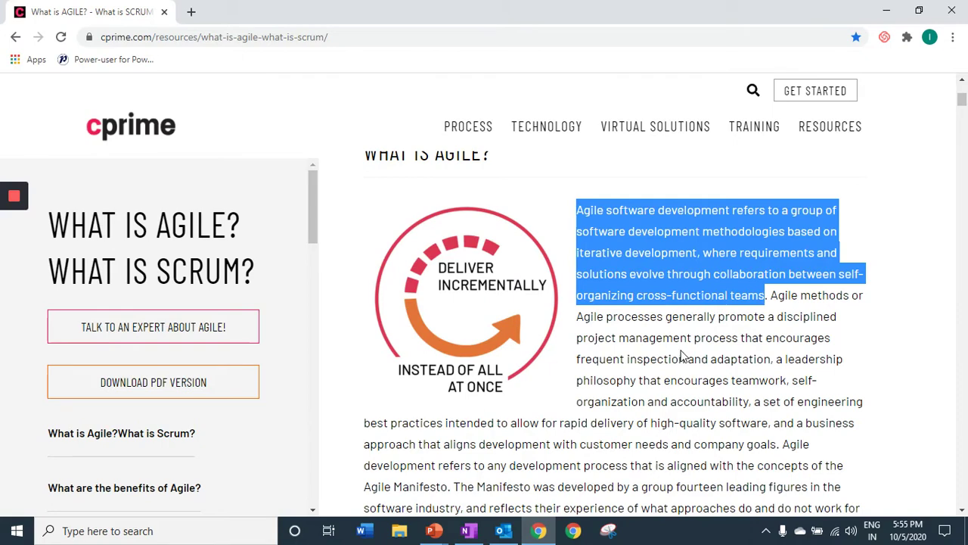
{"action": "key", "text": "alt+Tab"}
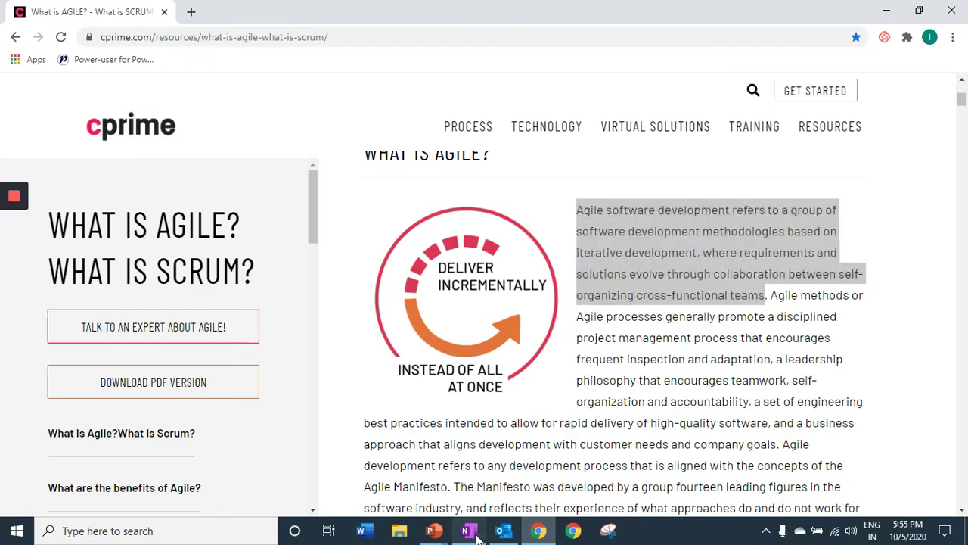
{"action": "left_click", "coordinate": [855, 178]}
{"action": "left_click", "coordinate": [265, 267]}
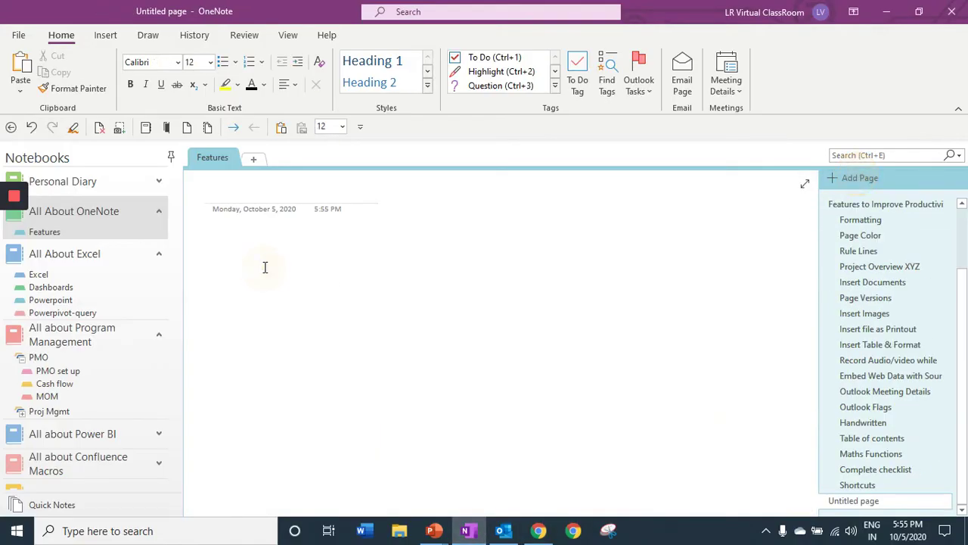
{"action": "type", "text": "Agile software development refers to a group of software development methodologies based on iterative development, where requirements and solutions evolve through collaboration between self-organizing cross-functional teams  From <https://www.cprime.com/resources/what-is-agile-what-is-scrum/>"}
{"action": "triple_click", "coordinate": [435, 293]}
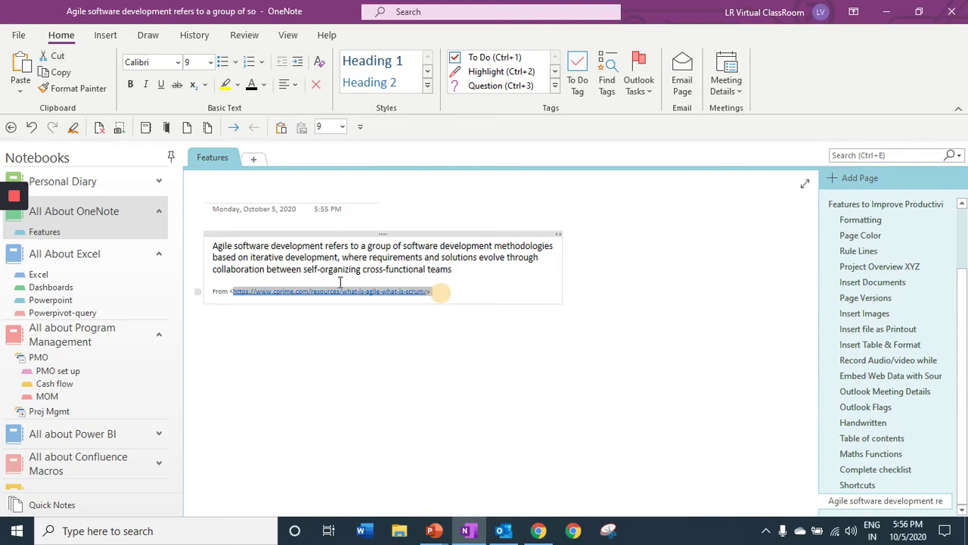
{"action": "left_click", "coordinate": [476, 280]}
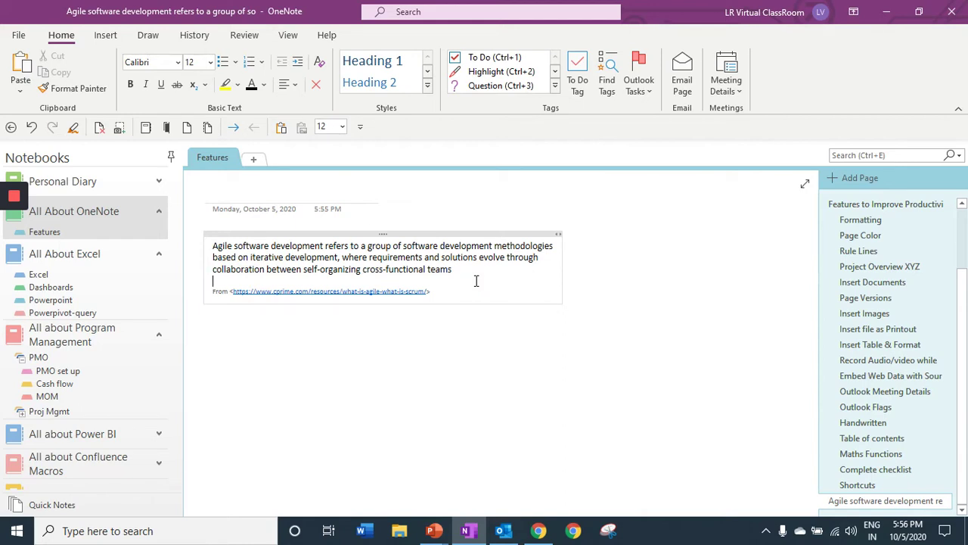
- Check off item 3, embedding website content with source links, on the Top Must Use Features in OneNote page
{"action": "left_click", "coordinate": [77, 233]}
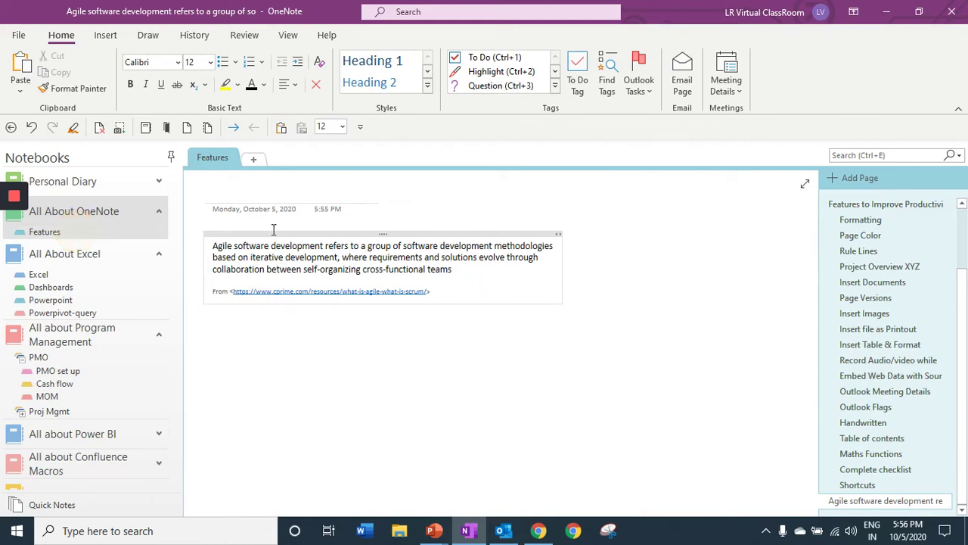
{"action": "left_click", "coordinate": [876, 206]}
{"action": "scroll", "coordinate": [875, 209], "scroll_direction": "up", "scroll_amount": 2}
{"action": "left_click", "coordinate": [878, 205]}
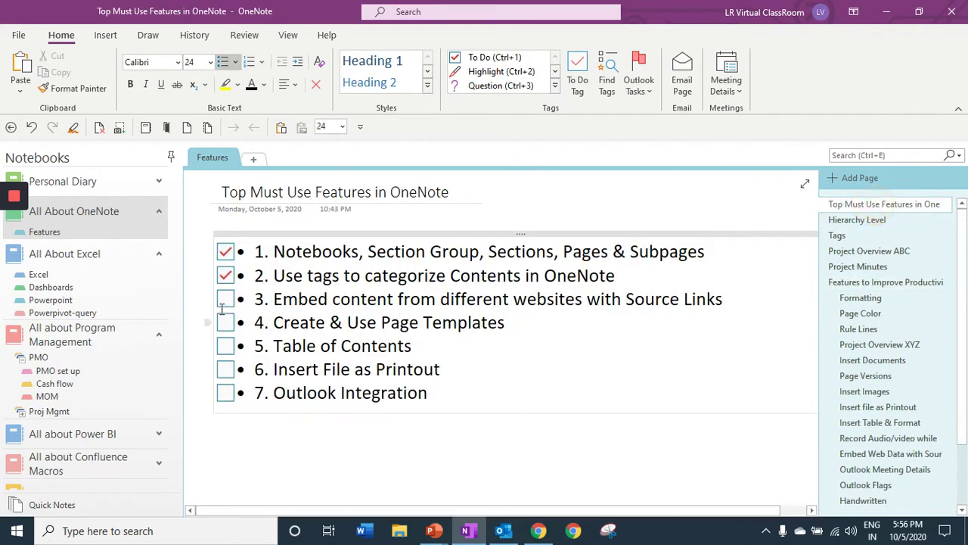
{"action": "left_click", "coordinate": [224, 300]}
- Add a new page to the Features section and show all available page templates
{"action": "left_click", "coordinate": [837, 179]}
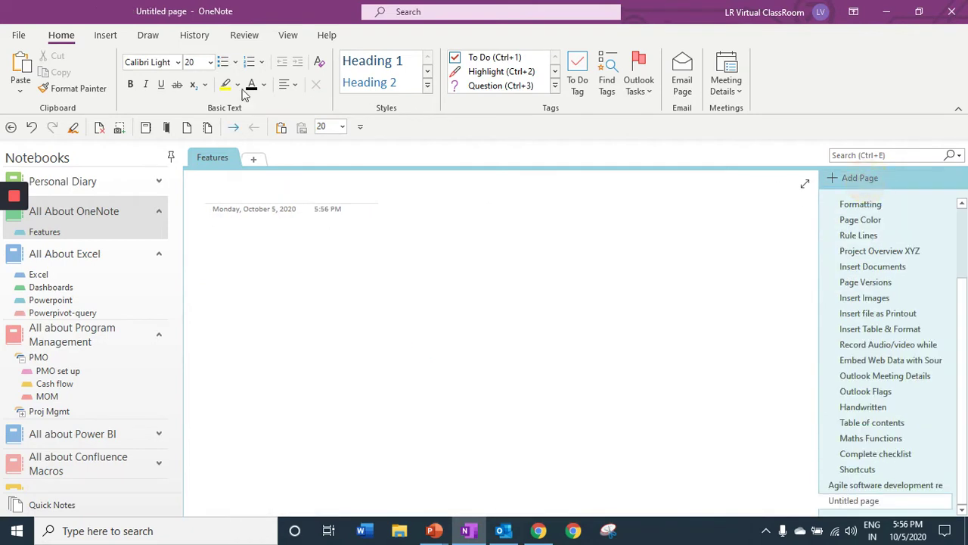
{"action": "left_click", "coordinate": [101, 37]}
{"action": "left_click", "coordinate": [621, 87]}
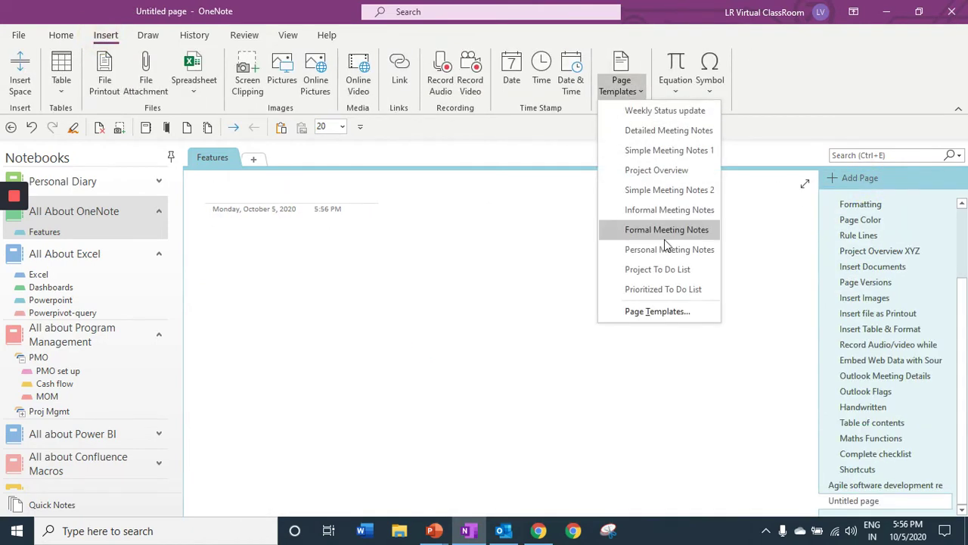
{"action": "left_click", "coordinate": [668, 310]}
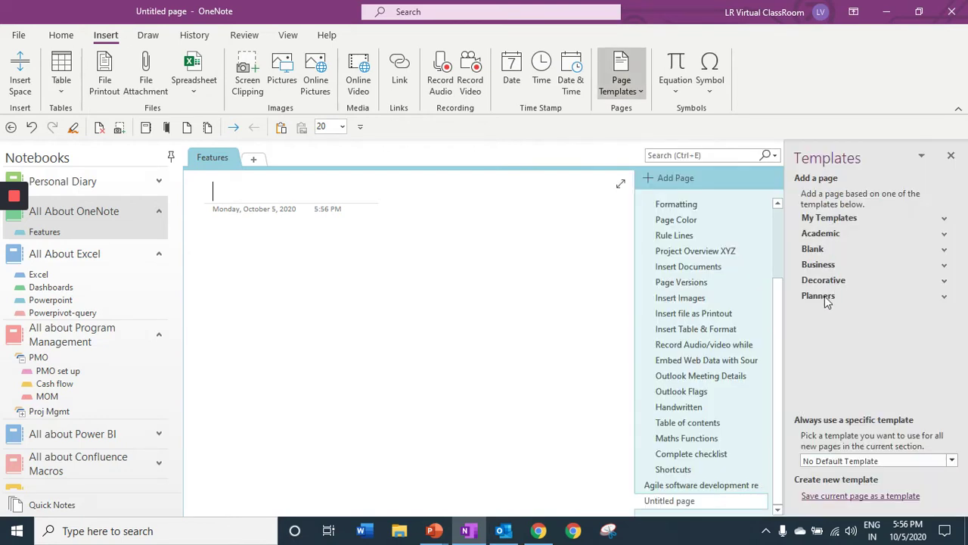
- Browse the template categories and try the Business templates Project Overview, Simple Meeting Notes 2 and Detailed Meeting Notes
{"action": "left_click", "coordinate": [825, 298]}
{"action": "left_click", "coordinate": [828, 280]}
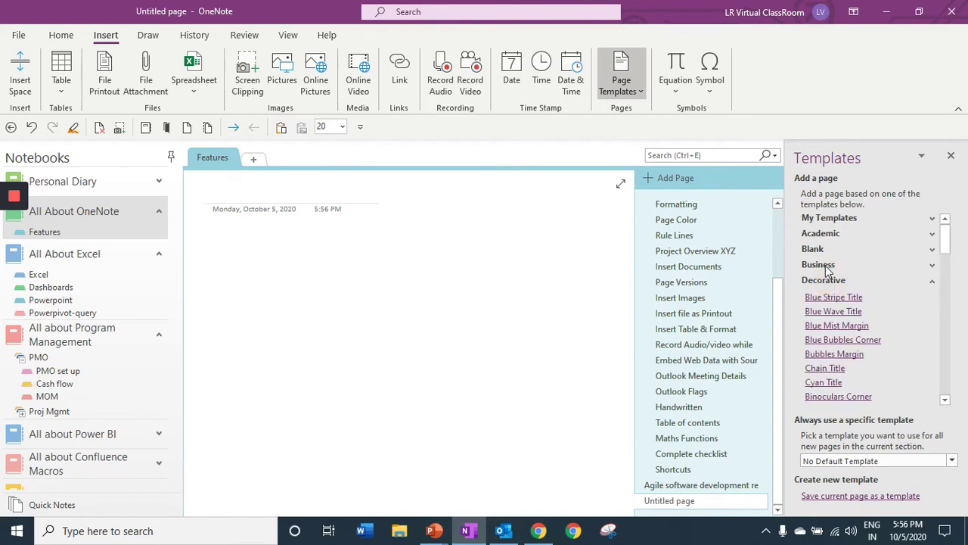
{"action": "left_click", "coordinate": [829, 264]}
{"action": "left_click", "coordinate": [837, 282]}
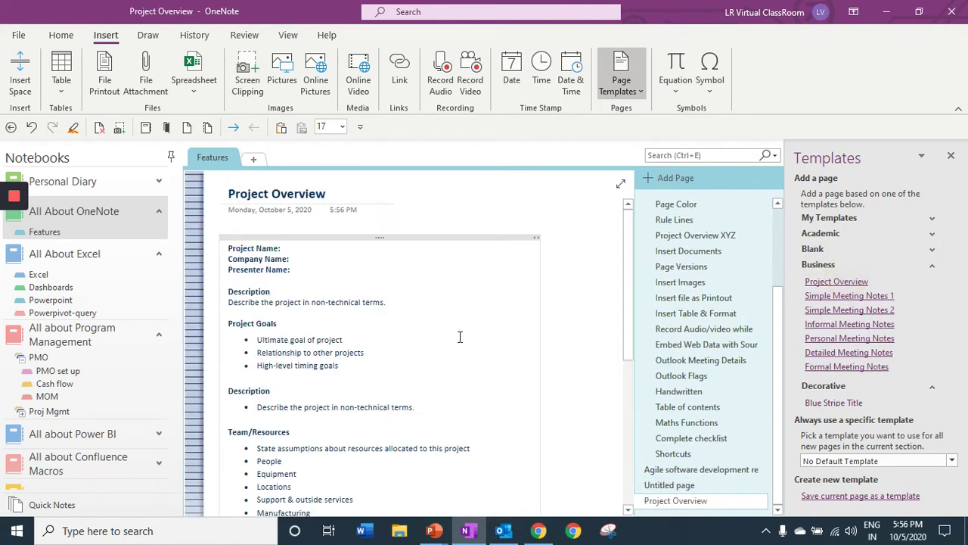
{"action": "left_click", "coordinate": [847, 310]}
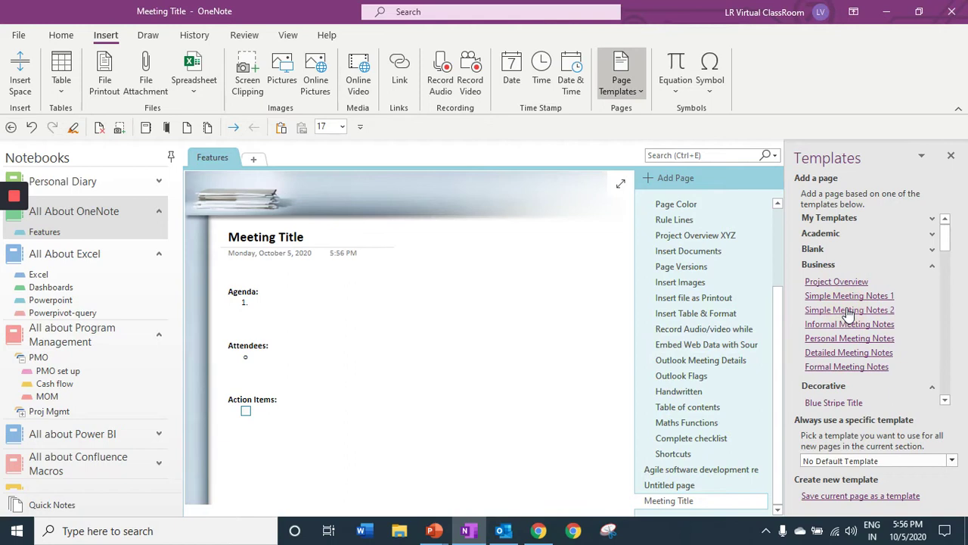
{"action": "left_click", "coordinate": [855, 354]}
- Try the Planners templates Simple To Do List, Prioritized To Do List and Project To Do List
{"action": "scroll", "coordinate": [852, 363], "scroll_direction": "down", "scroll_amount": 3}
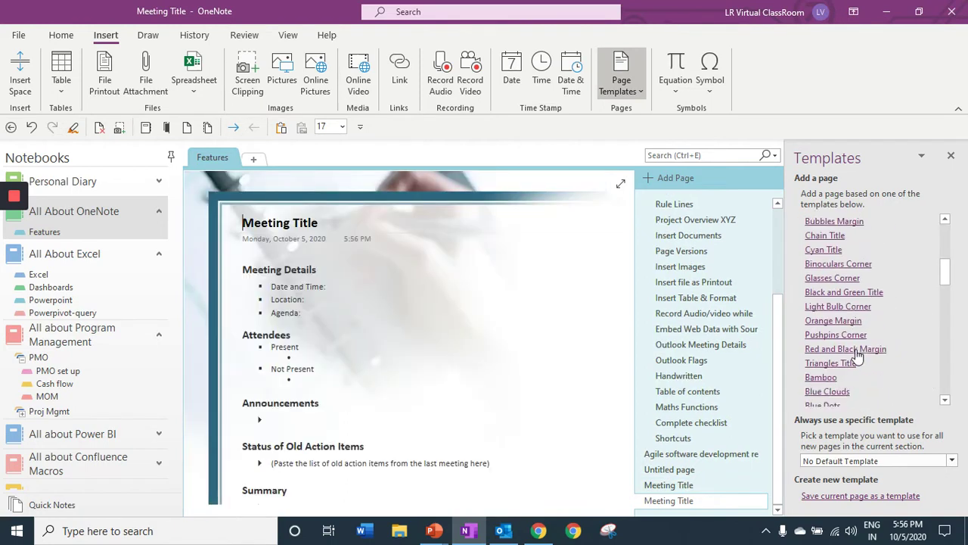
{"action": "scroll", "coordinate": [852, 365], "scroll_direction": "down", "scroll_amount": 10}
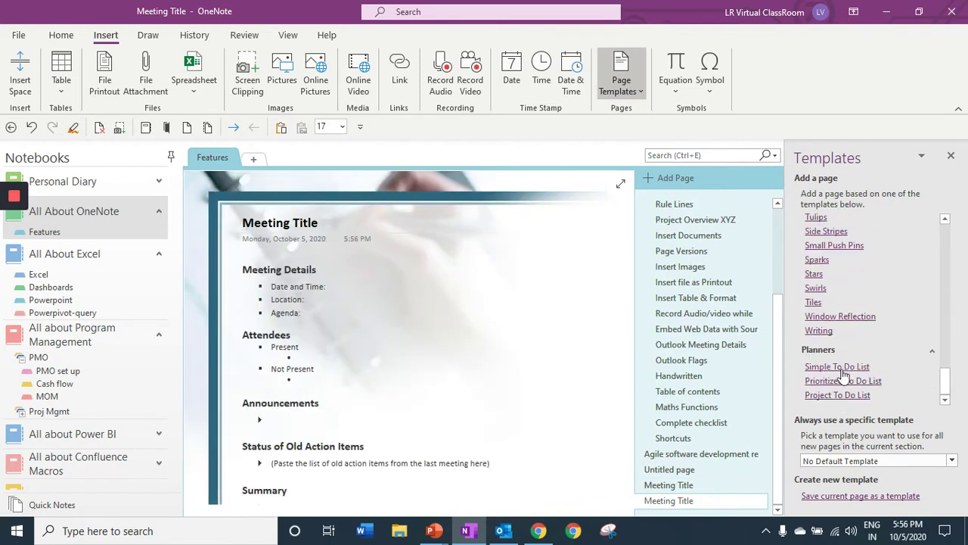
{"action": "left_click", "coordinate": [841, 368]}
{"action": "left_click", "coordinate": [843, 379]}
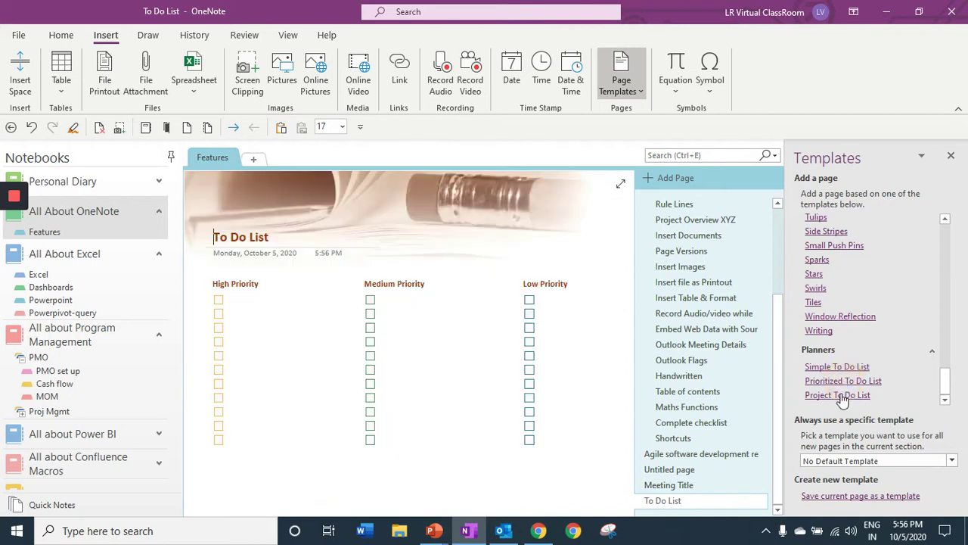
{"action": "left_click", "coordinate": [839, 395]}
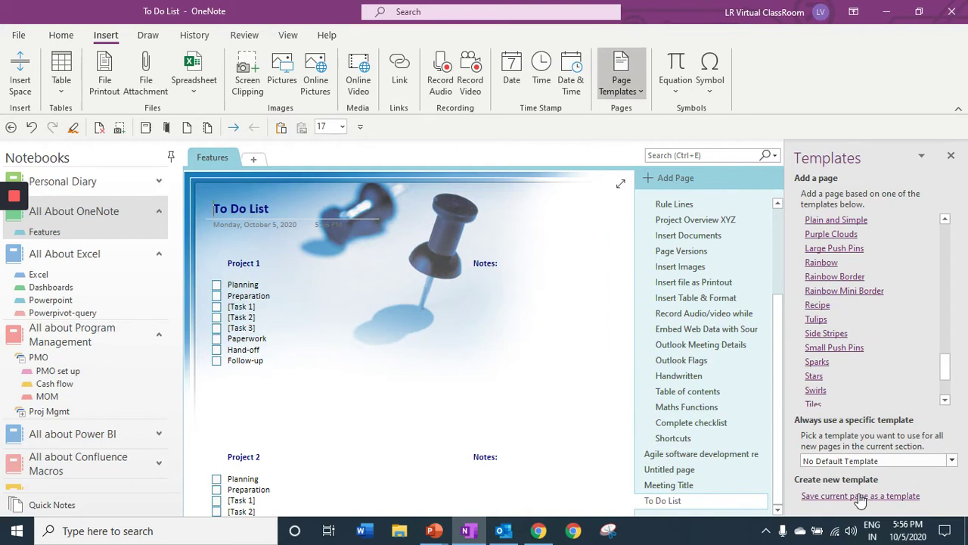
- Add a page from the custom Weekly Status update template under My Templates, and close the template list
{"action": "left_click_drag", "start_coordinate": [946, 370], "coordinate": [944, 257]}
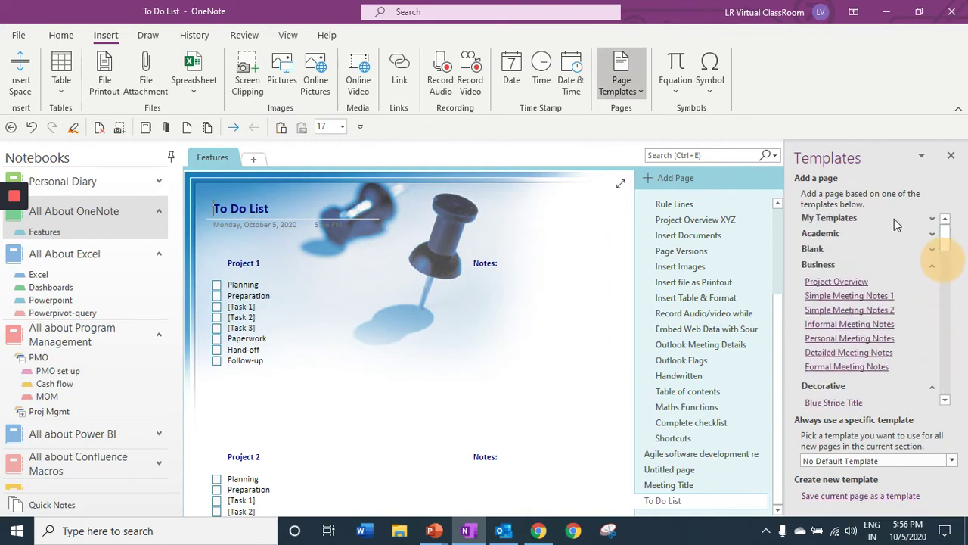
{"action": "left_click", "coordinate": [932, 219]}
{"action": "left_click", "coordinate": [845, 234]}
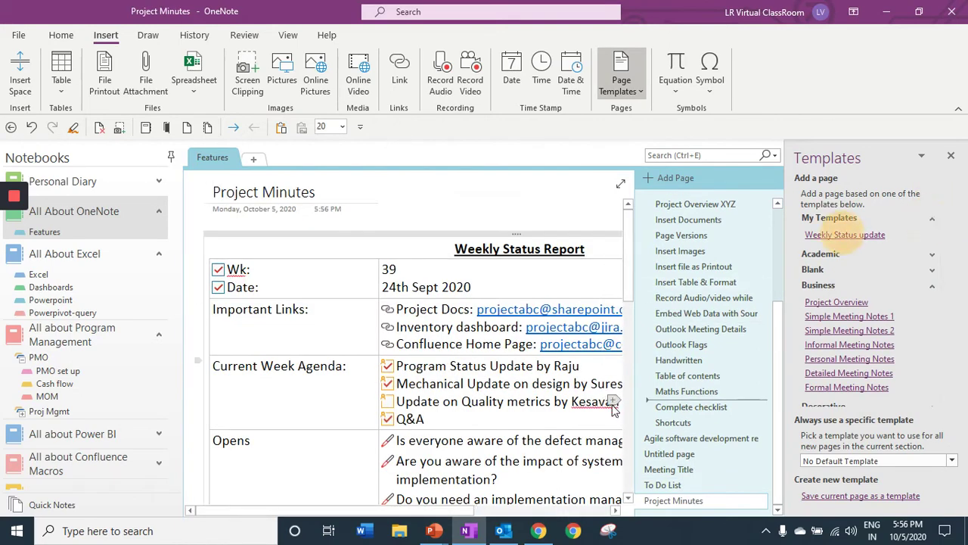
{"action": "left_click", "coordinate": [952, 156]}
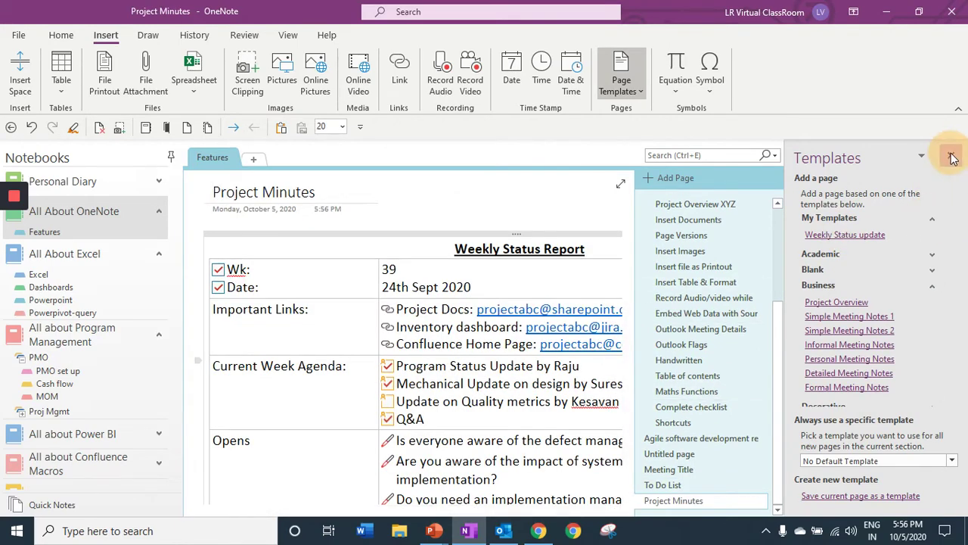
- Check off item 4, creating and using page templates, on the Top Must Use Features in OneNote page
{"action": "scroll", "coordinate": [963, 188], "scroll_direction": "up", "scroll_amount": 3}
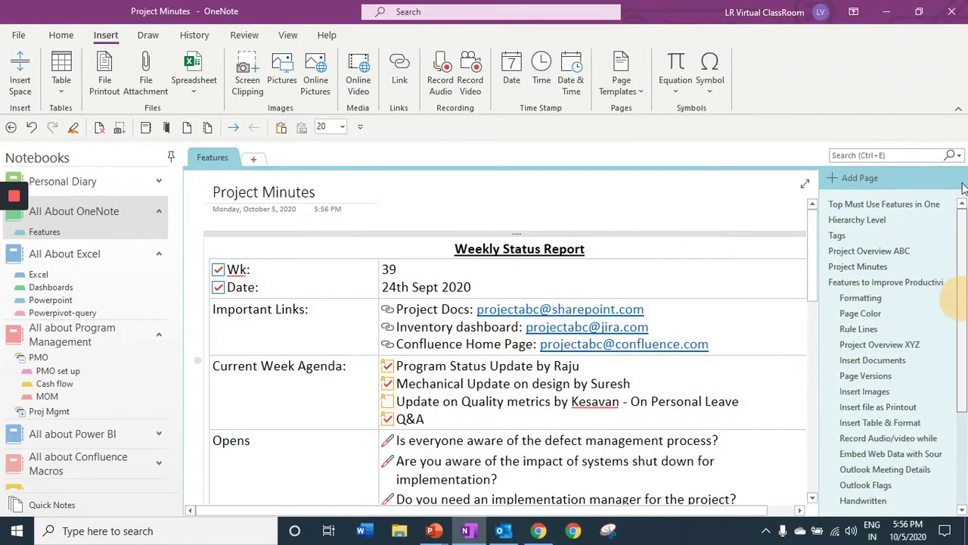
{"action": "left_click", "coordinate": [884, 204]}
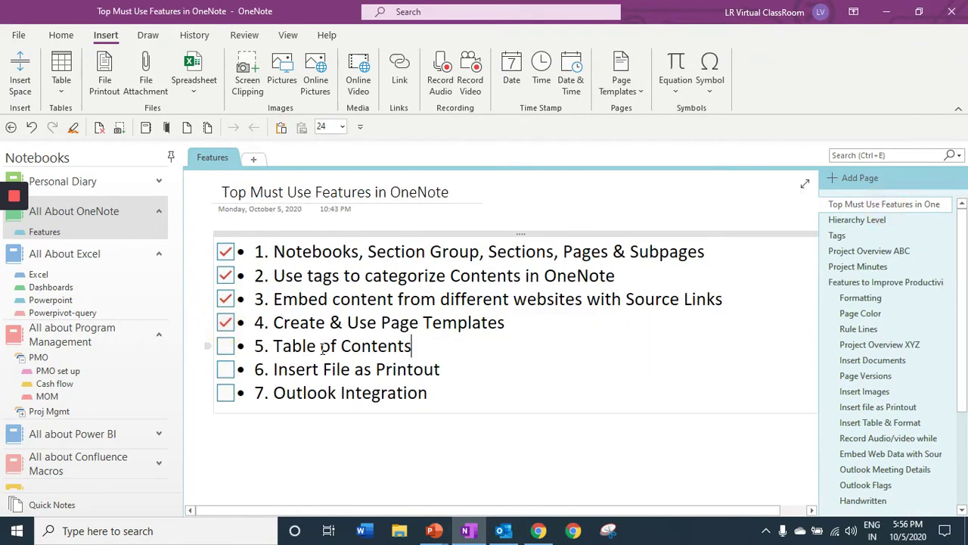
- Examine the Excel section's Table of Contents page and its Pivot Tables subpages, following the last Addins - data analysis link and returning
{"action": "left_click", "coordinate": [67, 275]}
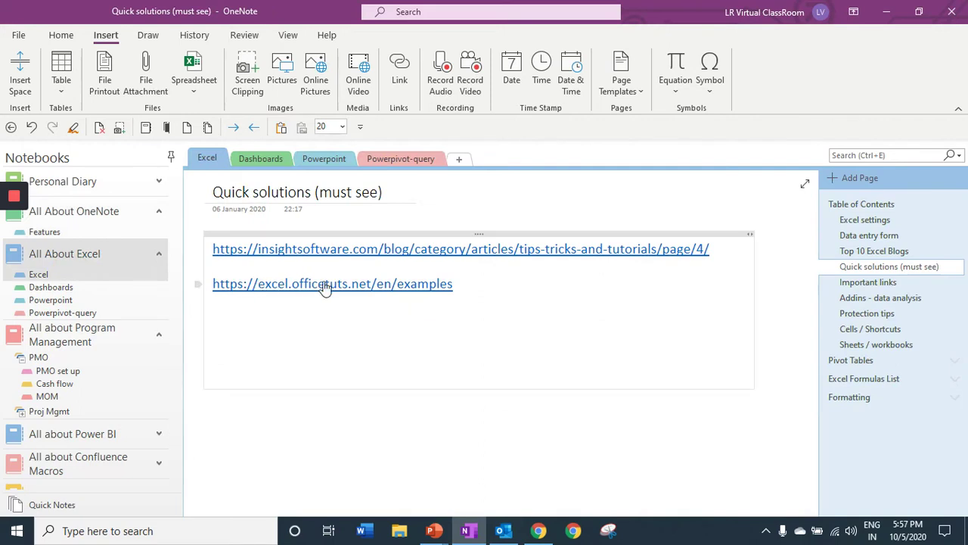
{"action": "left_click", "coordinate": [870, 206]}
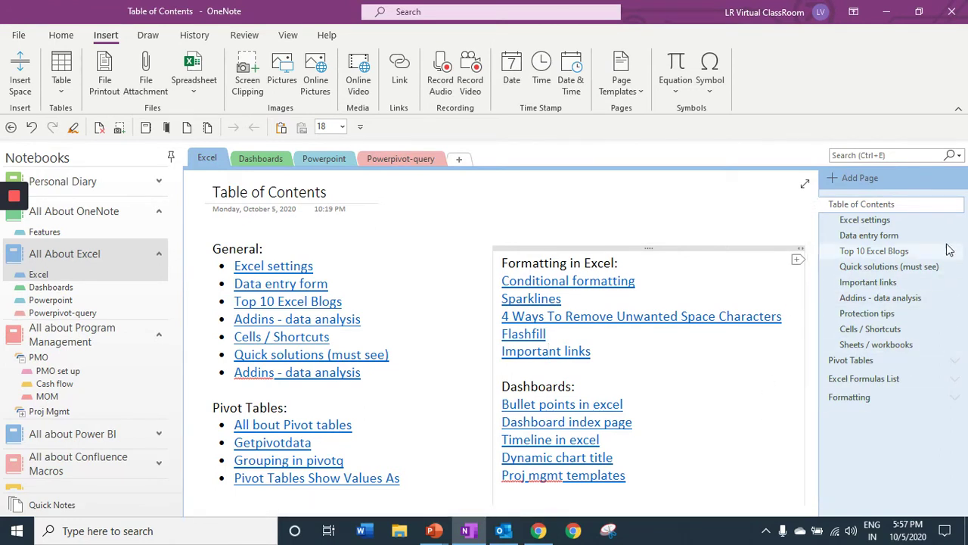
{"action": "left_click", "coordinate": [956, 362]}
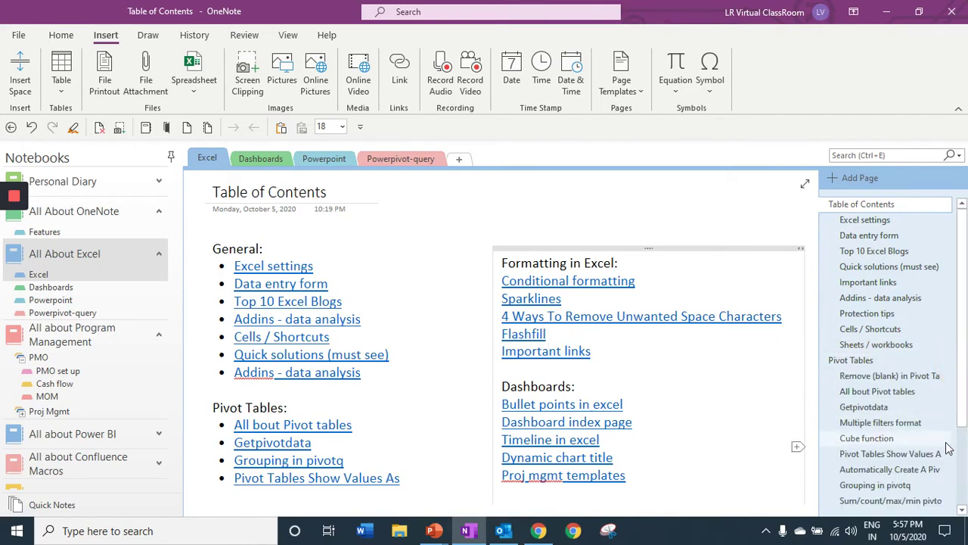
{"action": "left_click", "coordinate": [313, 372]}
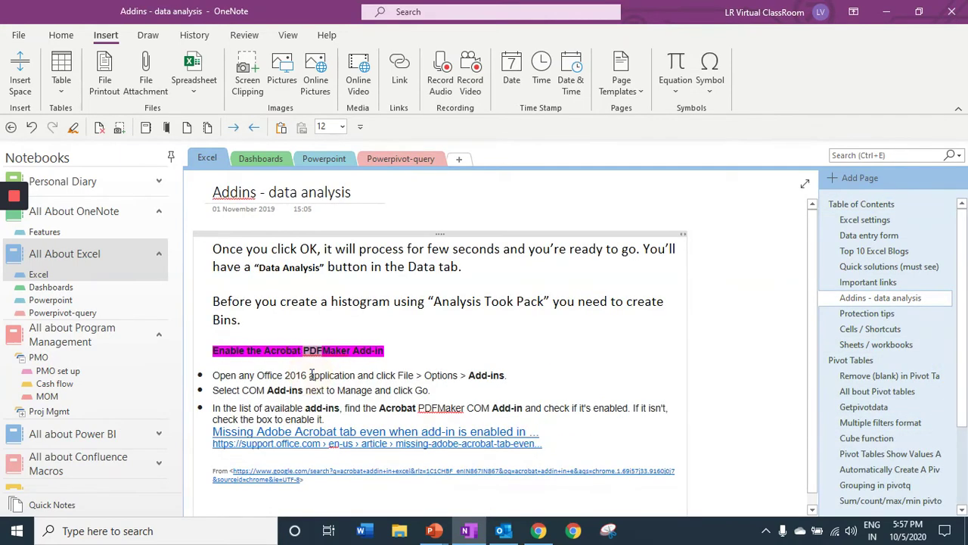
{"action": "left_click", "coordinate": [881, 205]}
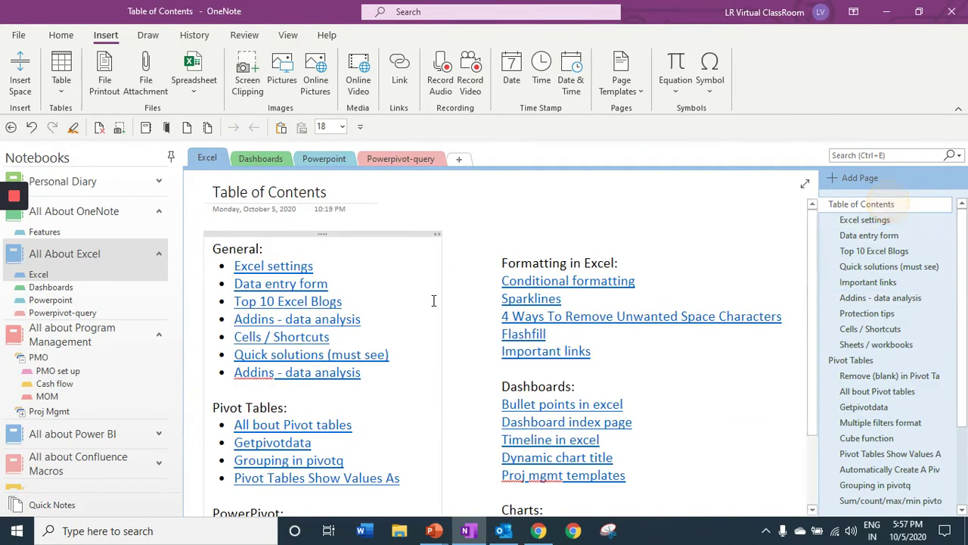
- Add a link to the Powerpivot-query page Calendar date table in excel below Important links in the Table of Contents, and follow it
{"action": "left_click", "coordinate": [607, 348]}
{"action": "key", "text": "Return"}
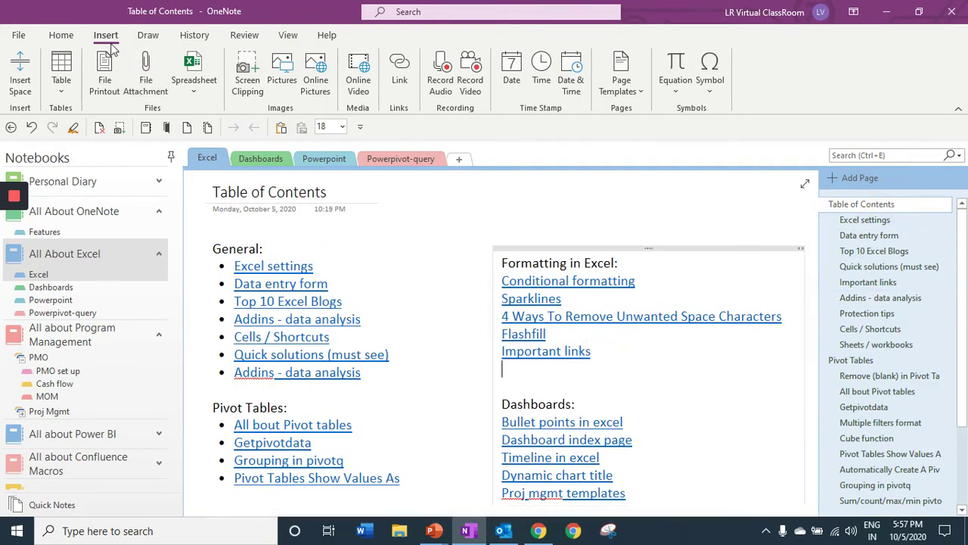
{"action": "left_click", "coordinate": [400, 84]}
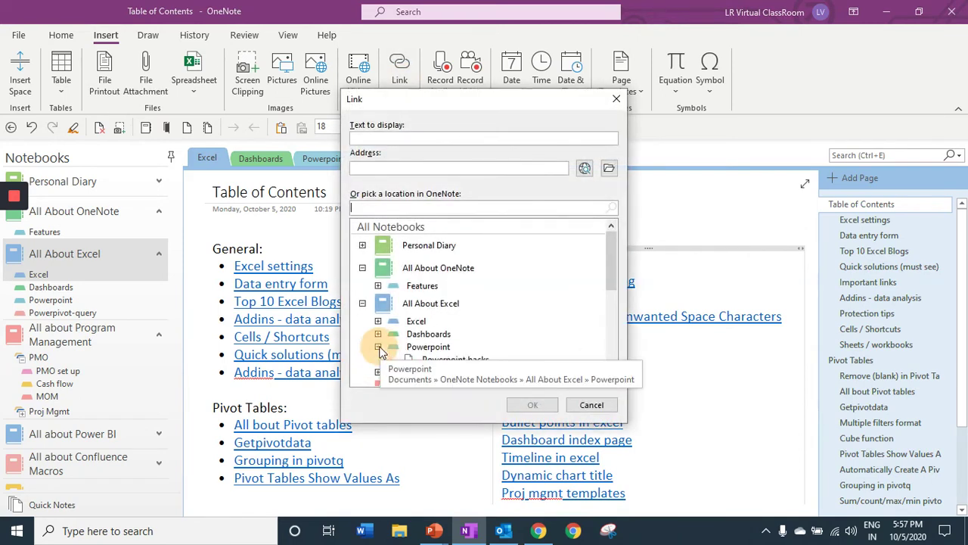
{"action": "left_click", "coordinate": [378, 346]}
{"action": "scroll", "coordinate": [597, 281], "scroll_direction": "down", "scroll_amount": 2}
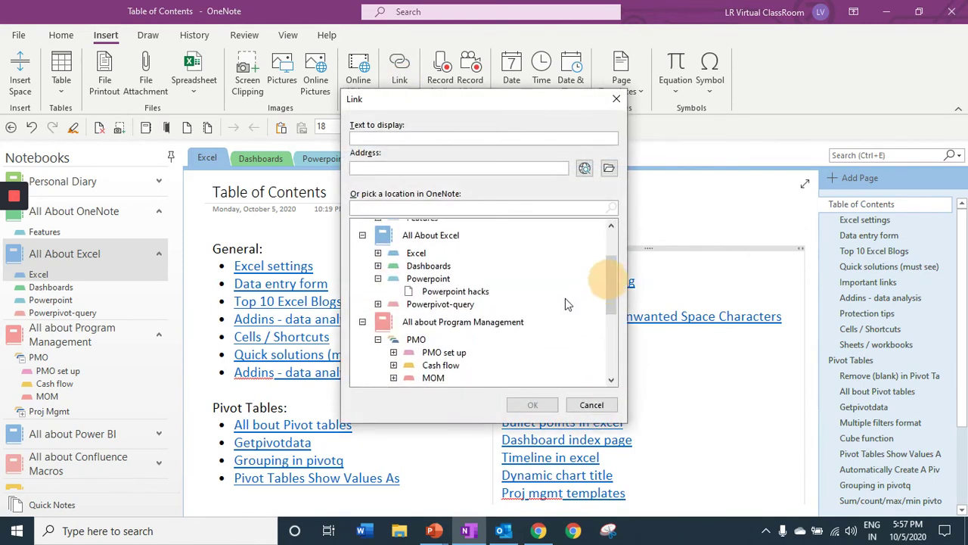
{"action": "left_click", "coordinate": [441, 304]}
{"action": "left_click", "coordinate": [378, 304]}
{"action": "left_click", "coordinate": [435, 304]}
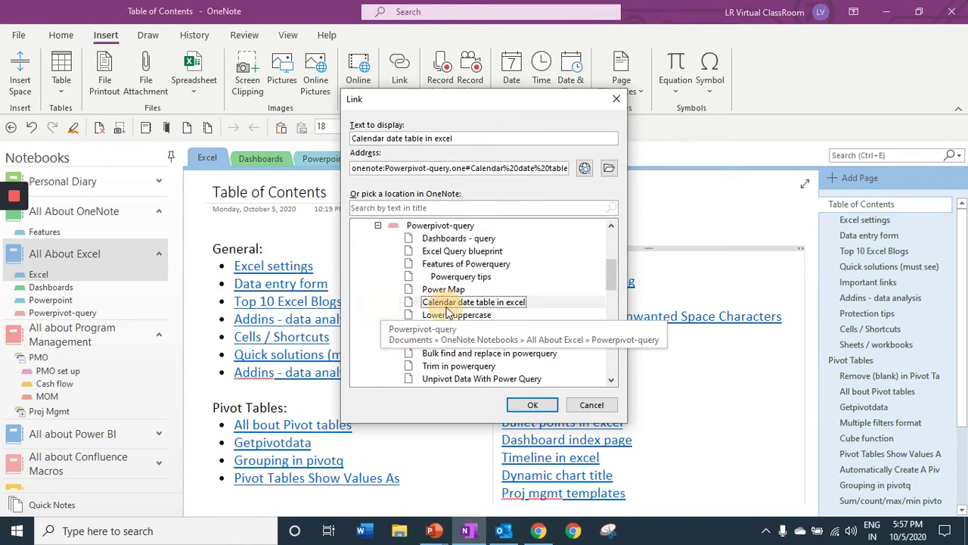
{"action": "left_click", "coordinate": [533, 405]}
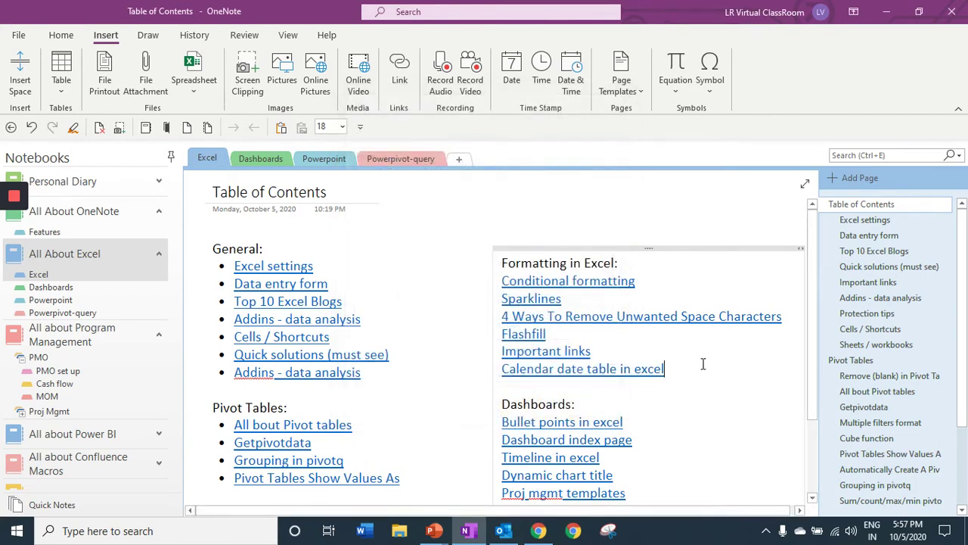
{"action": "left_click", "coordinate": [635, 369]}
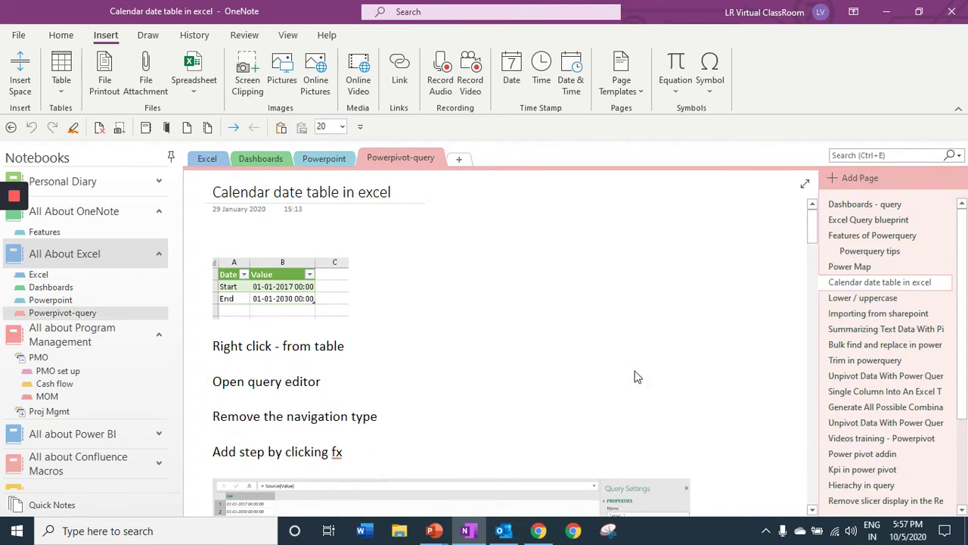
- Check off item 5, Table of Contents, on the Top Must Use Features page in the Features section
{"action": "left_click", "coordinate": [81, 231]}
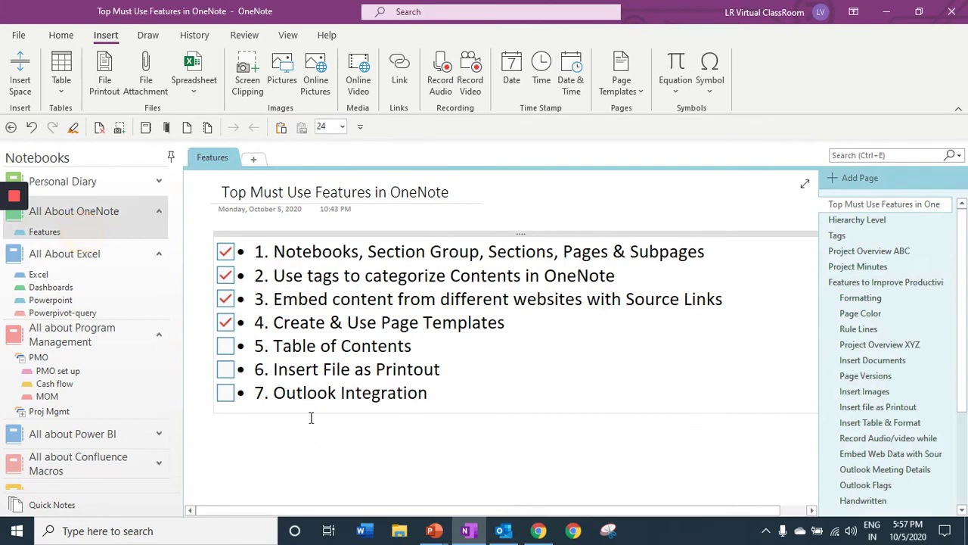
{"action": "left_click", "coordinate": [224, 351]}
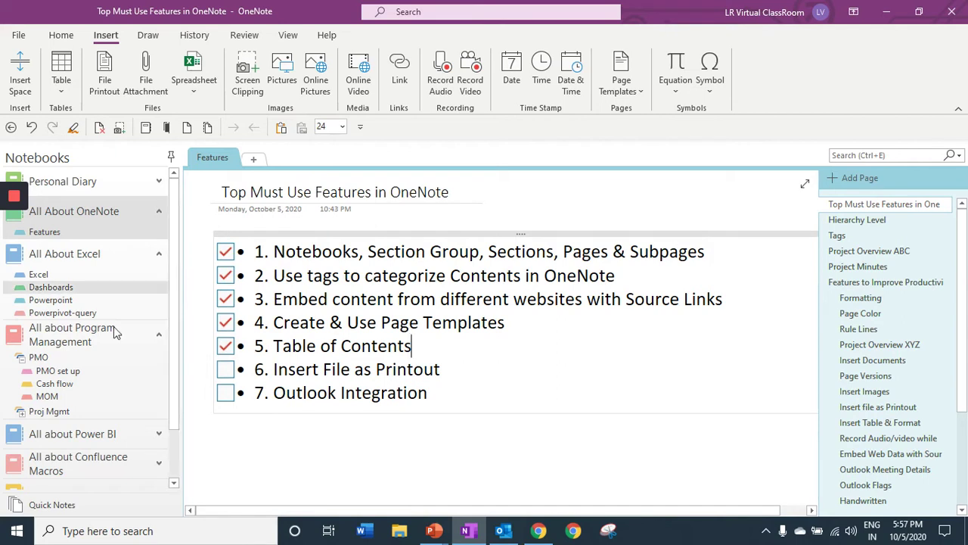
{"action": "left_click", "coordinate": [230, 375]}
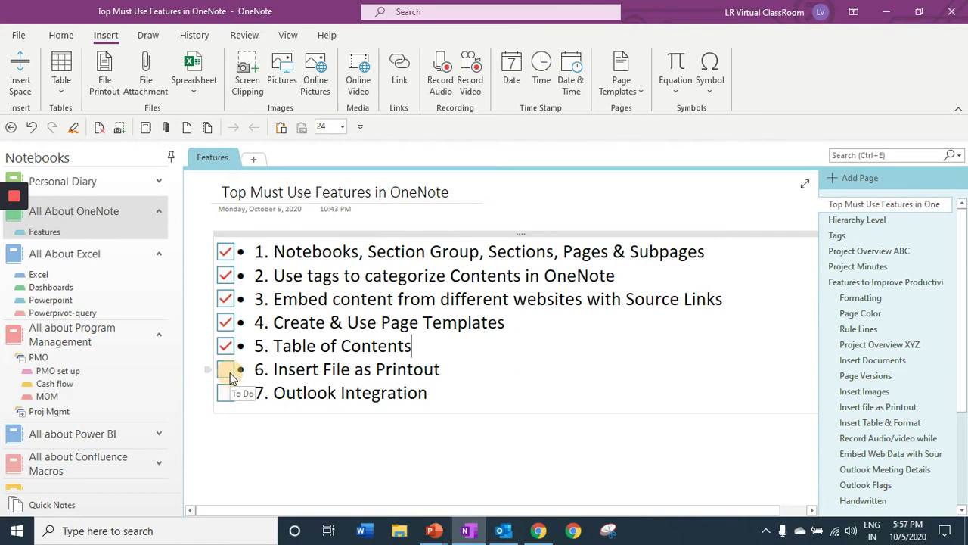
- Add another blank page to the Features section and place the cursor in its body
{"action": "left_click", "coordinate": [858, 178]}
{"action": "left_click", "coordinate": [273, 256]}
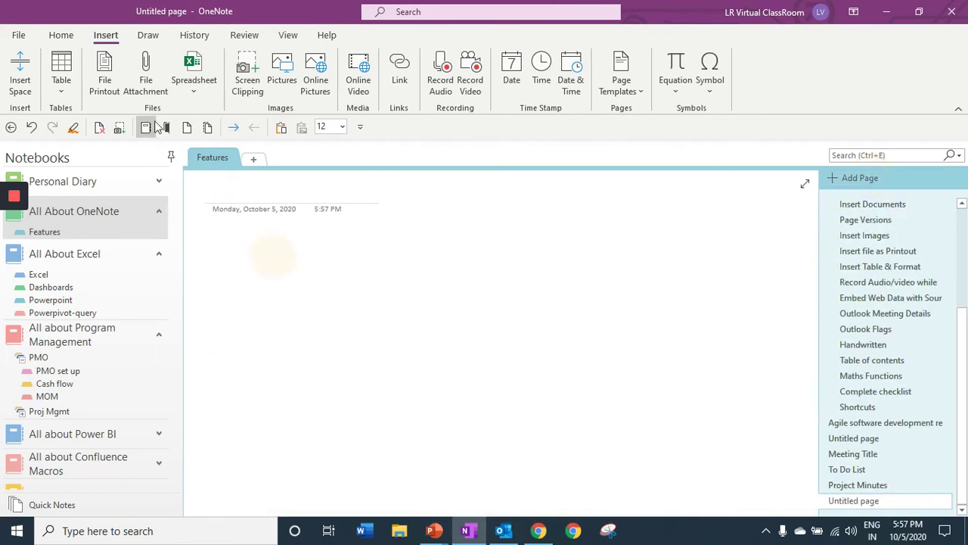
{"action": "left_click", "coordinate": [189, 89]}
{"action": "left_click", "coordinate": [146, 83]}
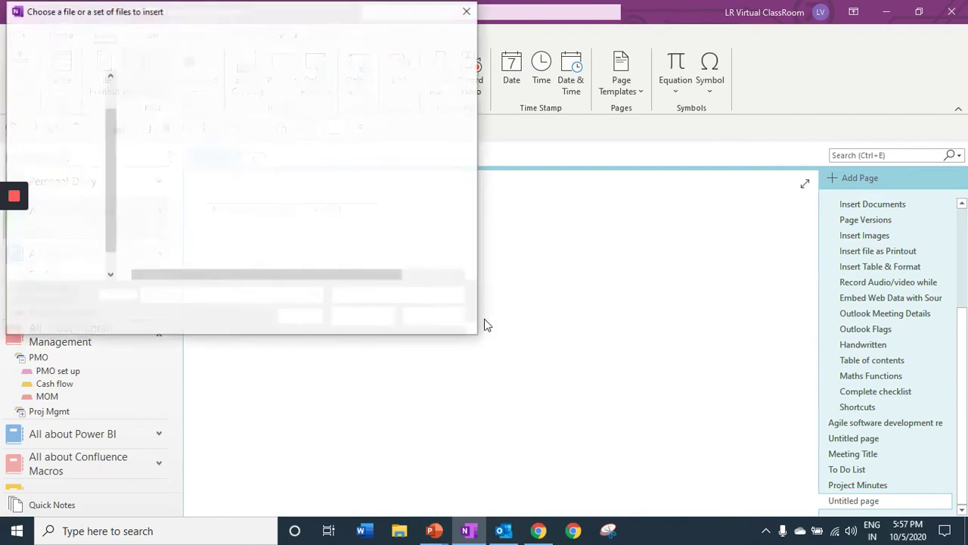
{"action": "left_click", "coordinate": [436, 318]}
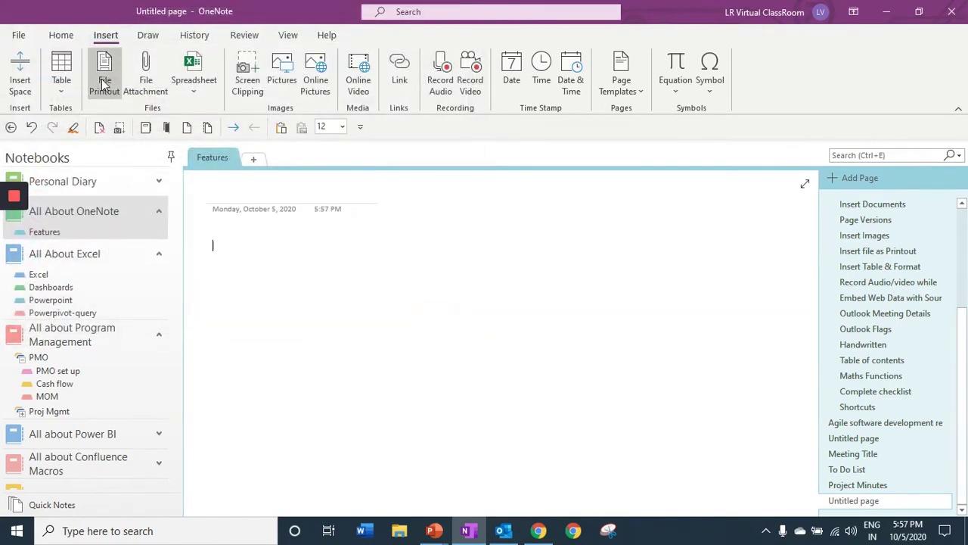
- Insert the Project Minutes PDF from the Desktop as a file printout on the blank page
{"action": "left_click", "coordinate": [102, 85]}
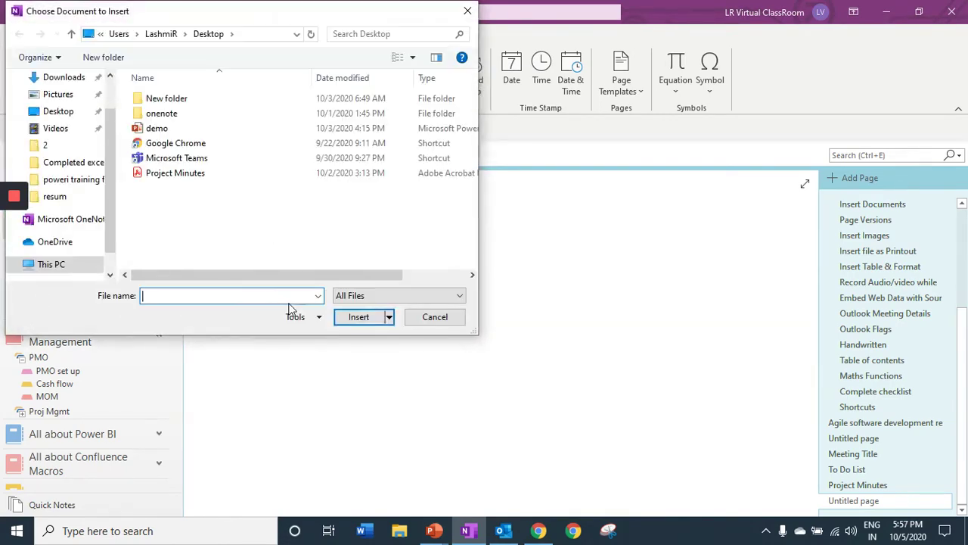
{"action": "left_click", "coordinate": [184, 173]}
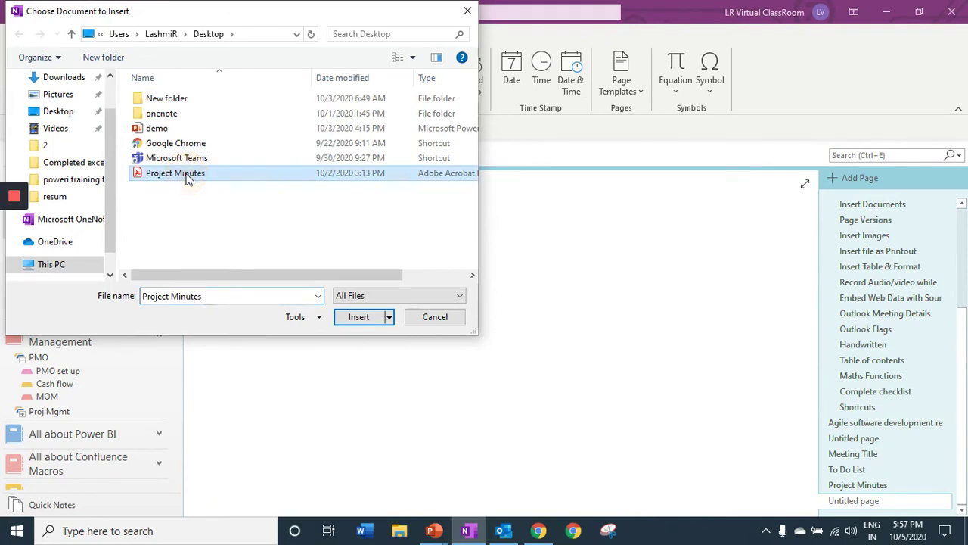
{"action": "left_click", "coordinate": [356, 316]}
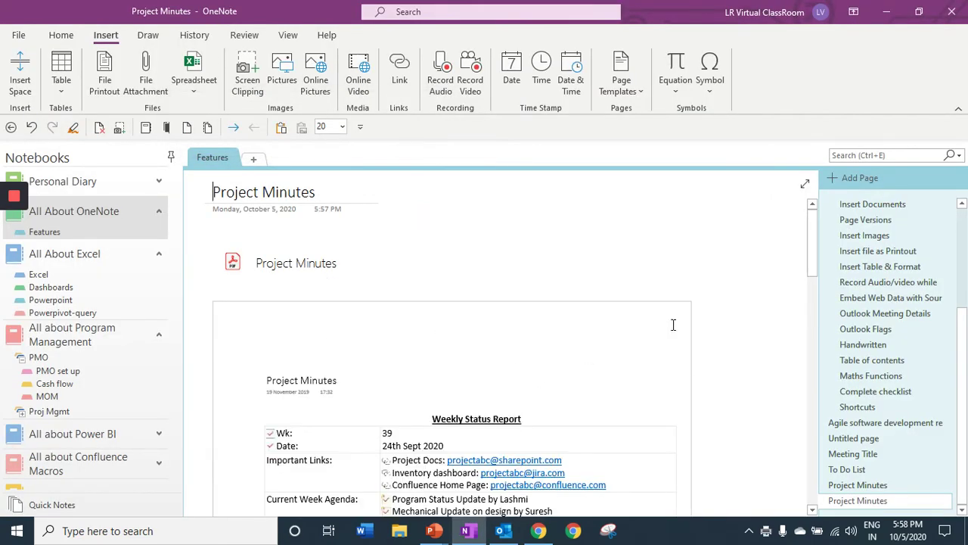
- Search all notebooks for "weekly" to find text inside the Project Minutes printout, and clear the search
{"action": "left_click", "coordinate": [600, 339]}
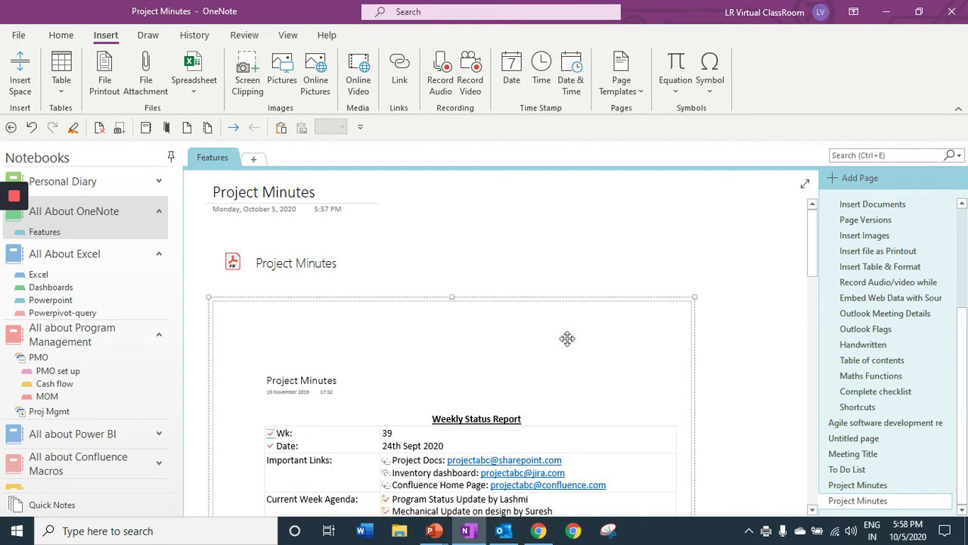
{"action": "left_click", "coordinate": [866, 155]}
{"action": "type", "text": "weekly"}
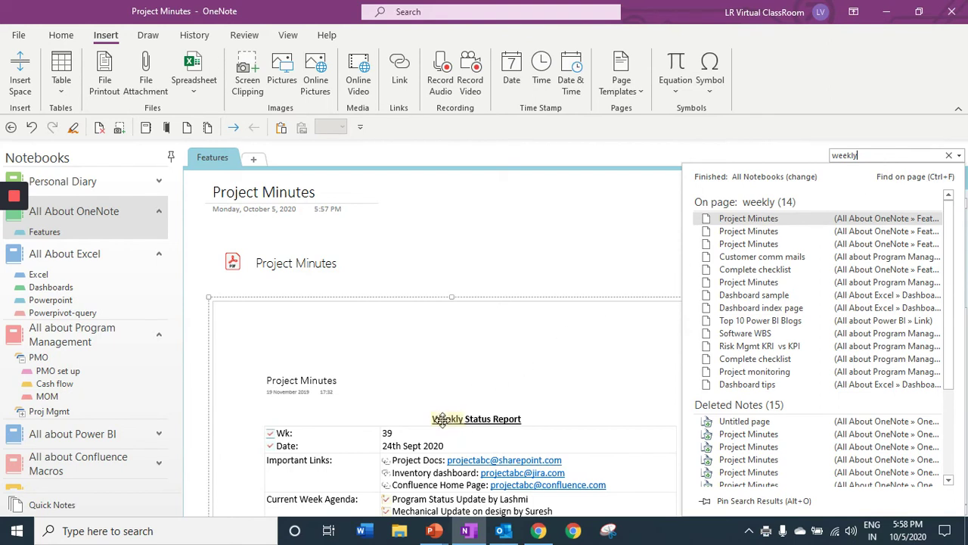
{"action": "left_click", "coordinate": [949, 155]}
- Check off item 7, Outlook Integration, on the Top Must Use Features in OneNote page
{"action": "scroll", "coordinate": [947, 335], "scroll_direction": "up", "scroll_amount": 3}
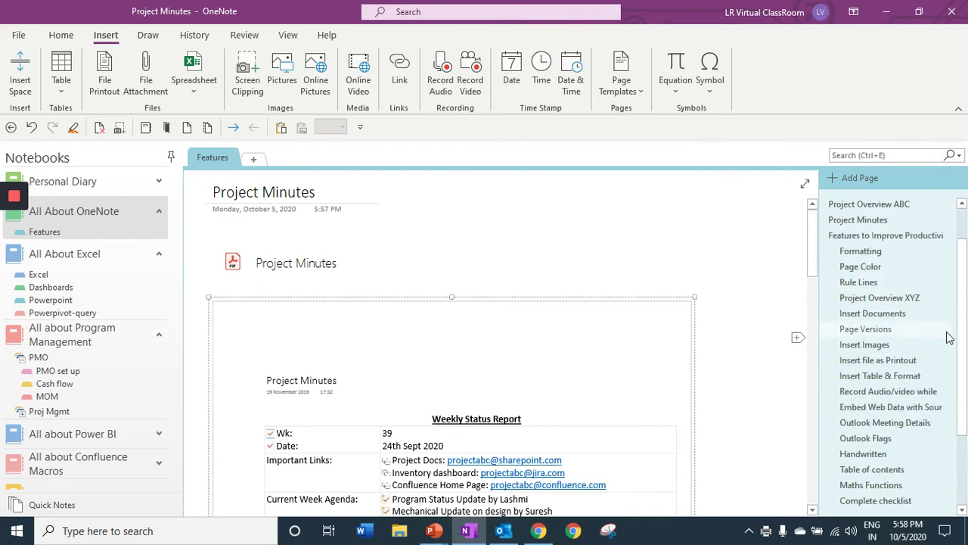
{"action": "left_click", "coordinate": [884, 204]}
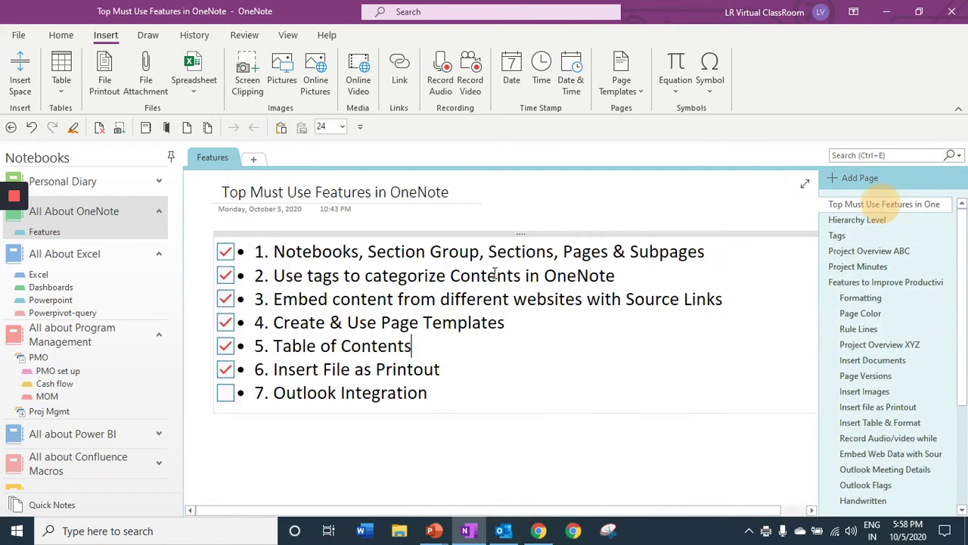
{"action": "left_click", "coordinate": [227, 393]}
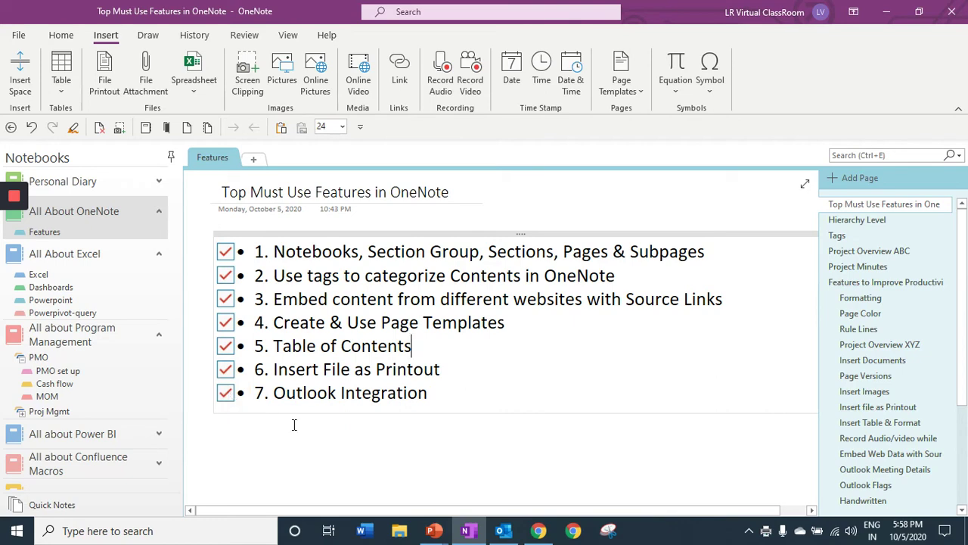
- Examine today's Outlook meetings available for inserting meeting details, without inserting any
{"action": "left_click", "coordinate": [62, 35]}
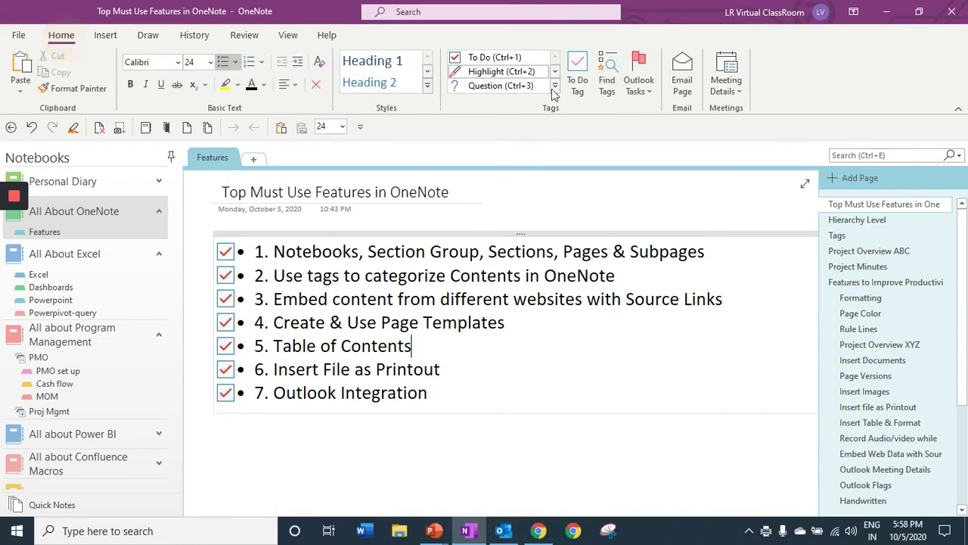
{"action": "left_click", "coordinate": [727, 91]}
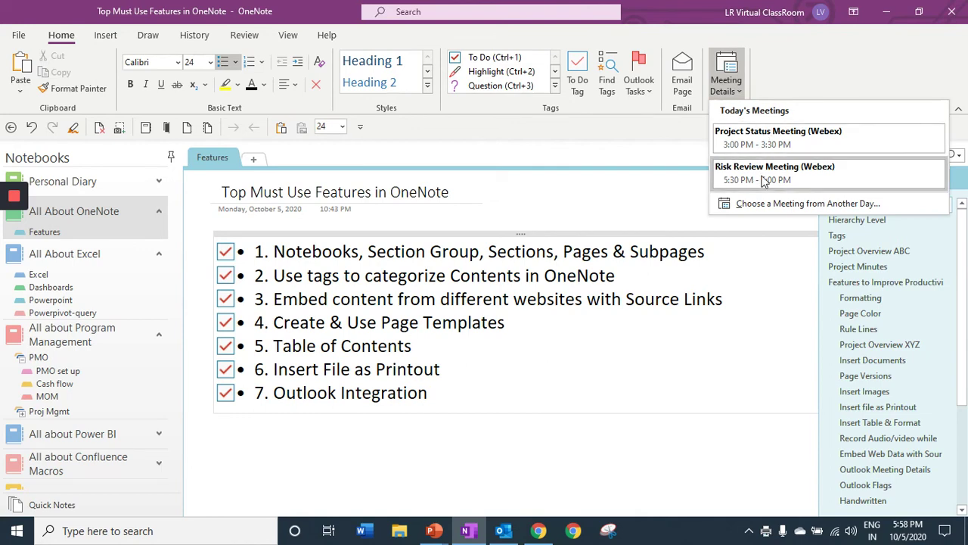
{"action": "left_click", "coordinate": [493, 402]}
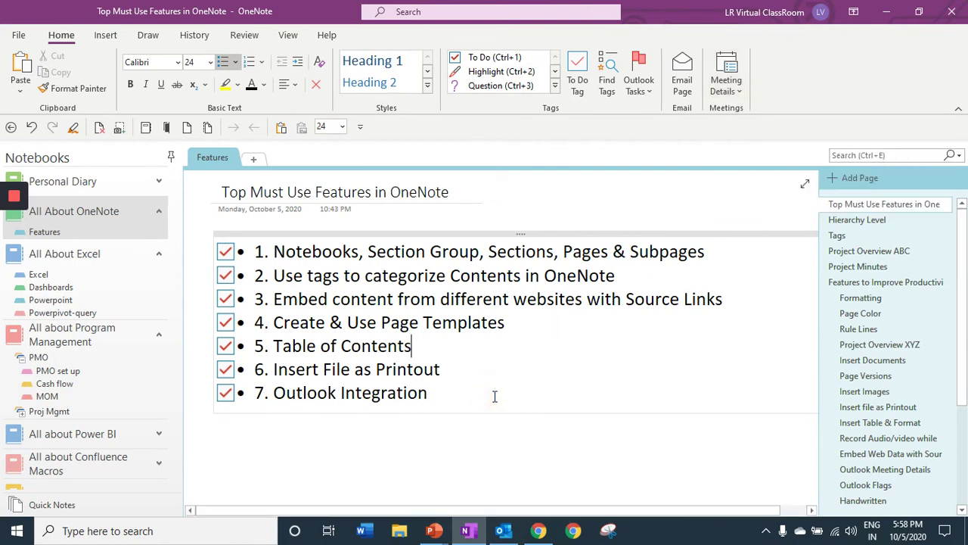
- Create an Outlook email from the Top Must Use Features in OneNote page and close the draft without sending it
{"action": "left_click", "coordinate": [680, 83]}
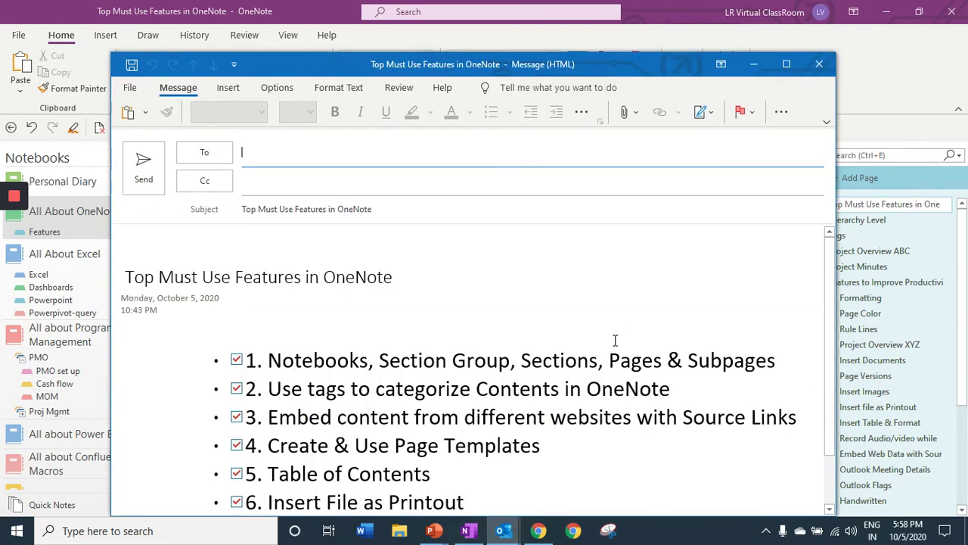
{"action": "left_click", "coordinate": [816, 68]}
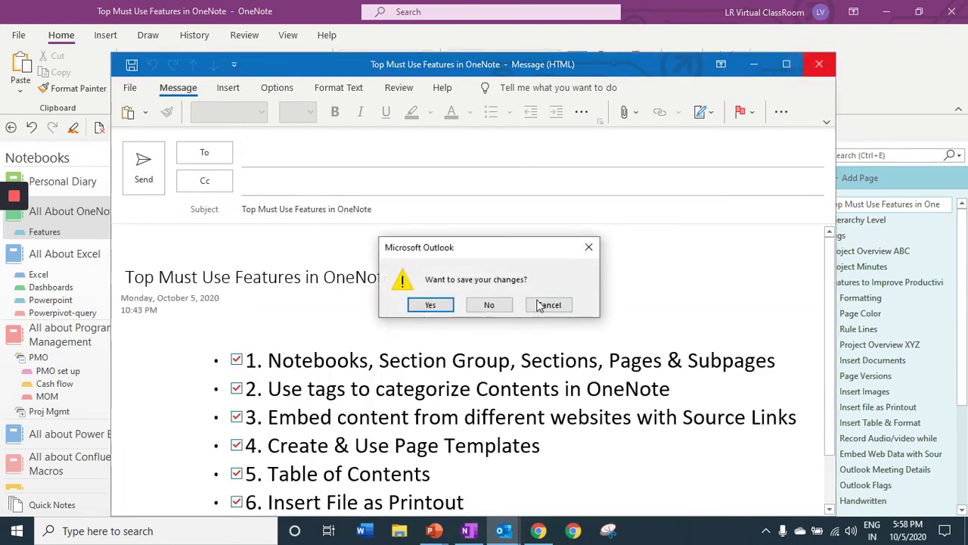
{"action": "left_click", "coordinate": [493, 368]}
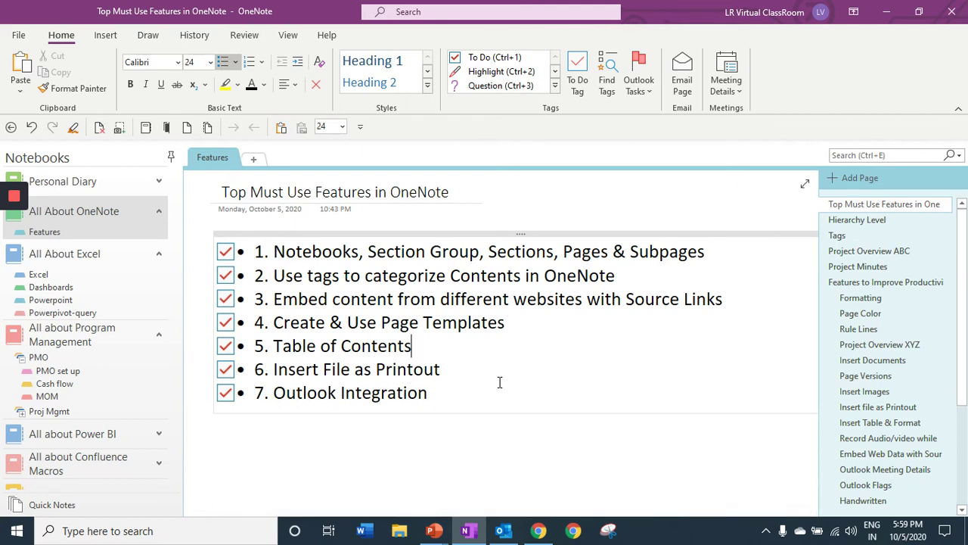
- Flag item 6, Insert File as Printout, as an Outlook task for Next Week
{"action": "left_click", "coordinate": [503, 373]}
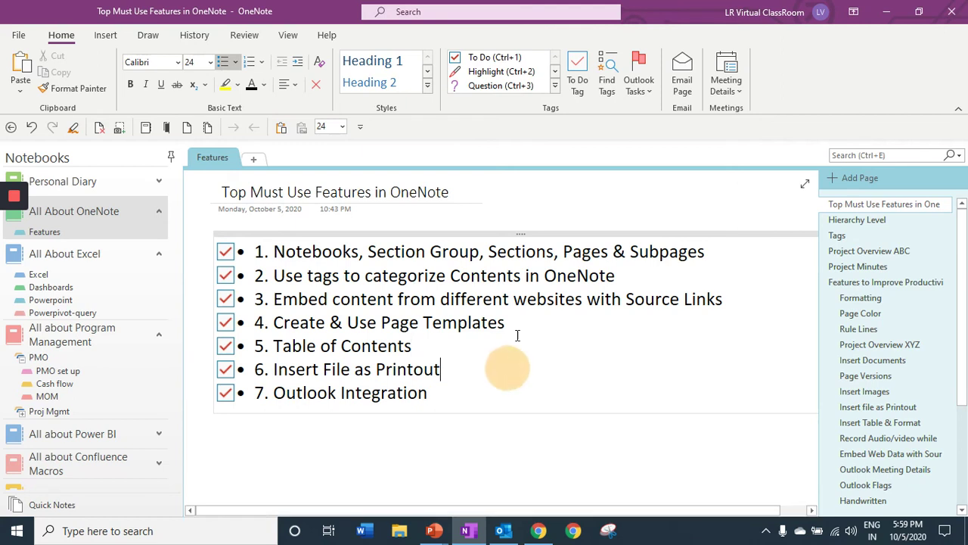
{"action": "left_click", "coordinate": [640, 96]}
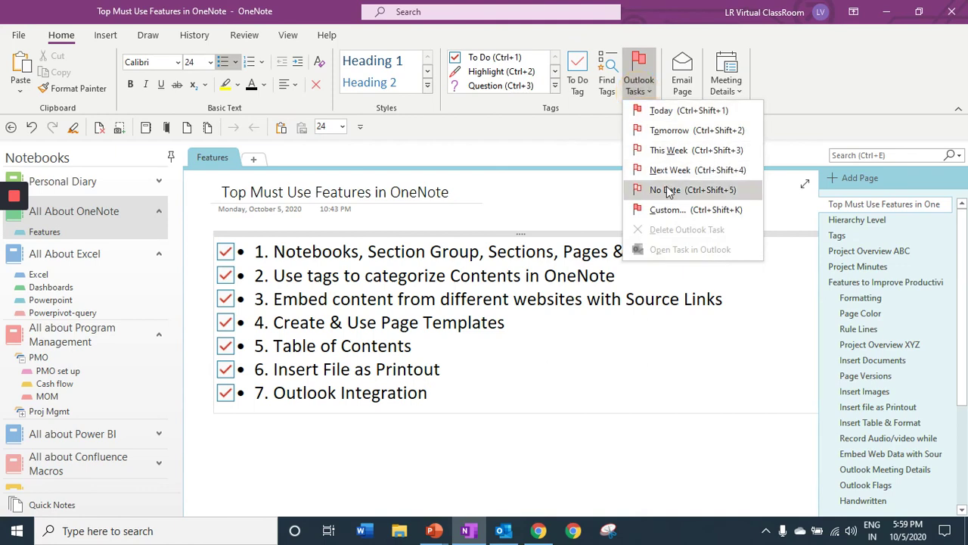
{"action": "left_click", "coordinate": [673, 171]}
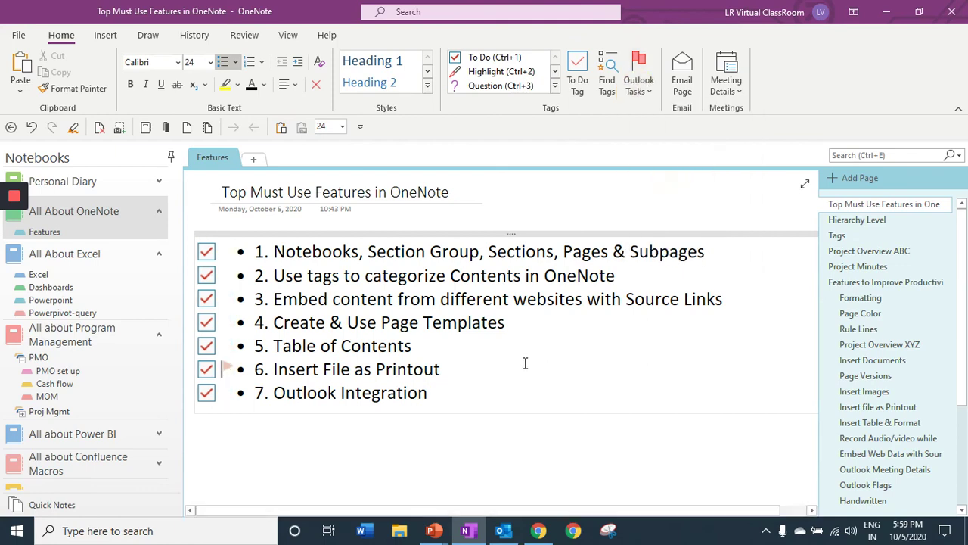
- Open the flagged item 6 task in Outlook to view its details, and close it
{"action": "left_click", "coordinate": [640, 85]}
{"action": "left_click", "coordinate": [678, 252]}
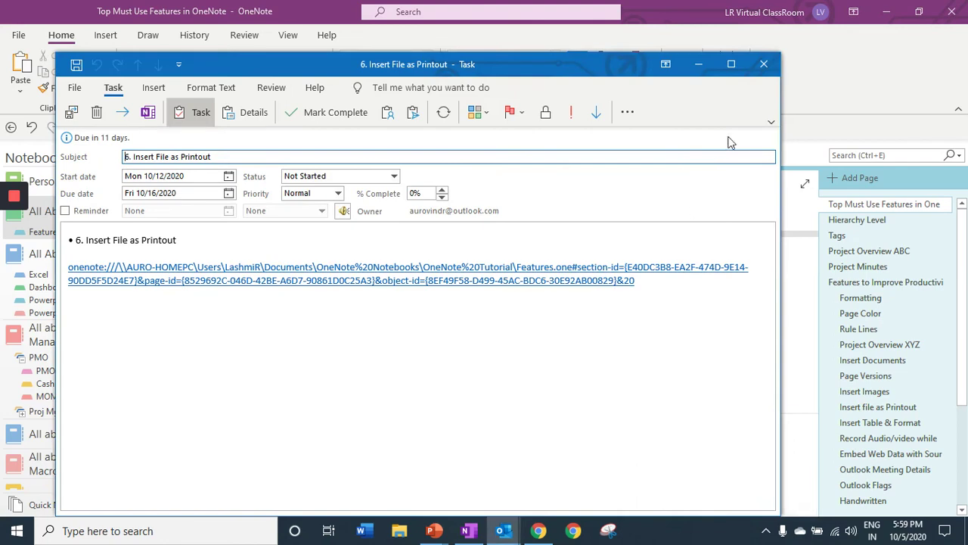
{"action": "left_click", "coordinate": [764, 64]}
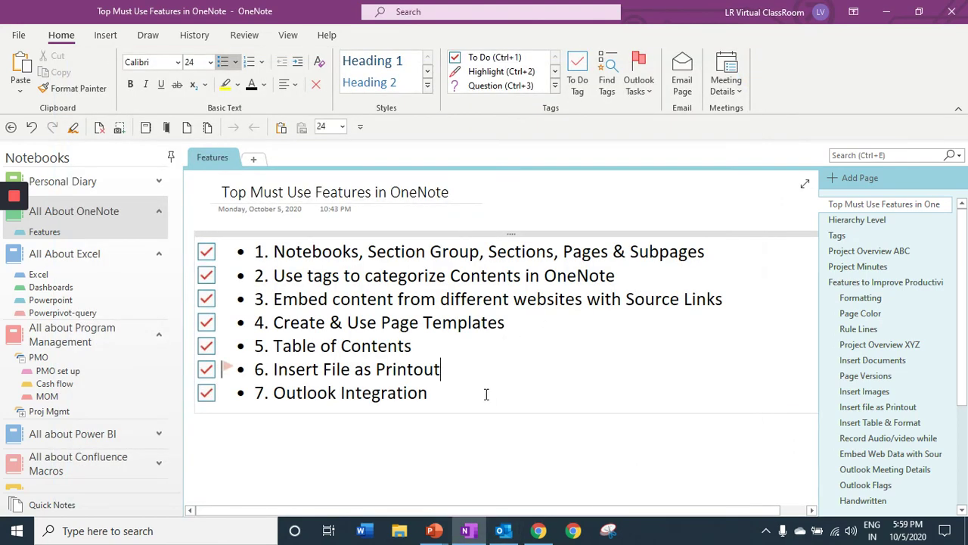
- Switch to the PowerPoint slide show listing the must-use OneNote features
{"action": "mouse_move", "coordinate": [434, 530]}
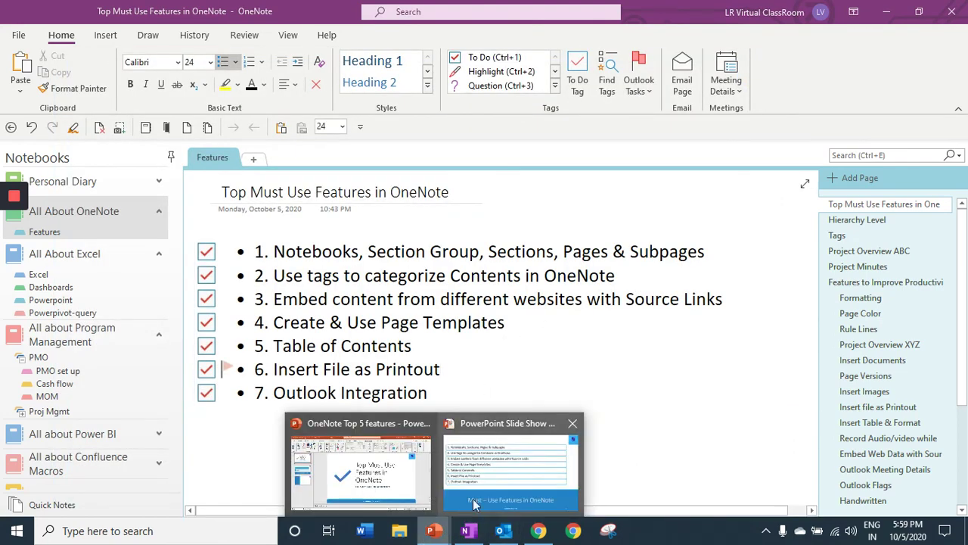